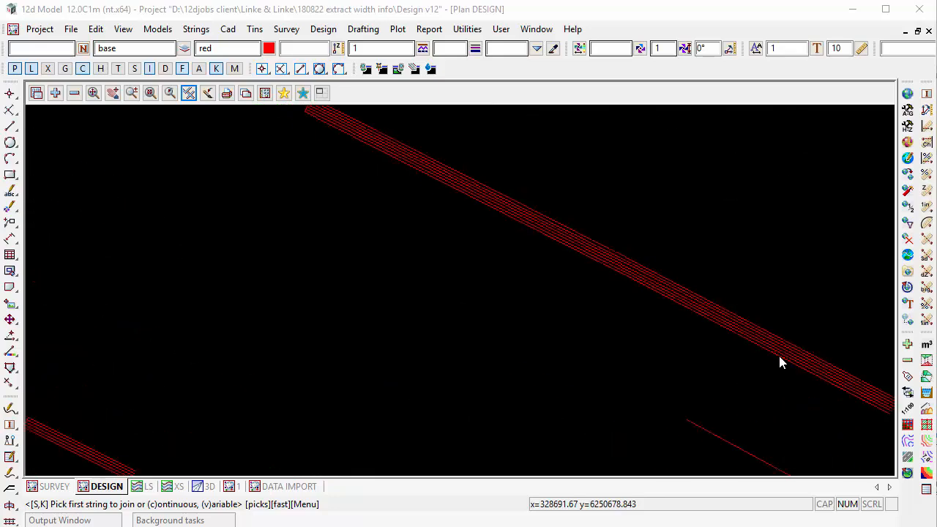
# Switch off linestyle display in the DESIGN plan view so the strings draw as plain continuous lines.
pyautogui.scroll(-4, 785, 343)
pyautogui.scroll(-3, 777, 318)
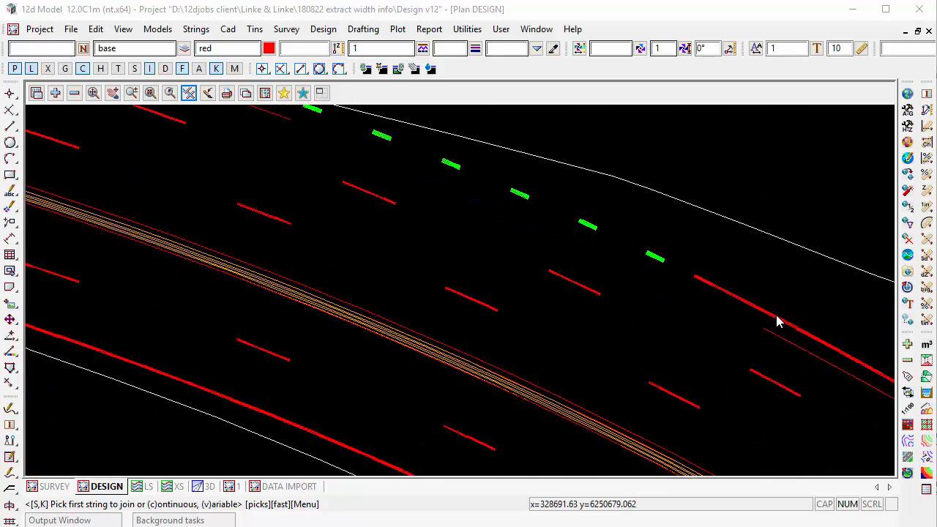
pyautogui.click(189, 93)
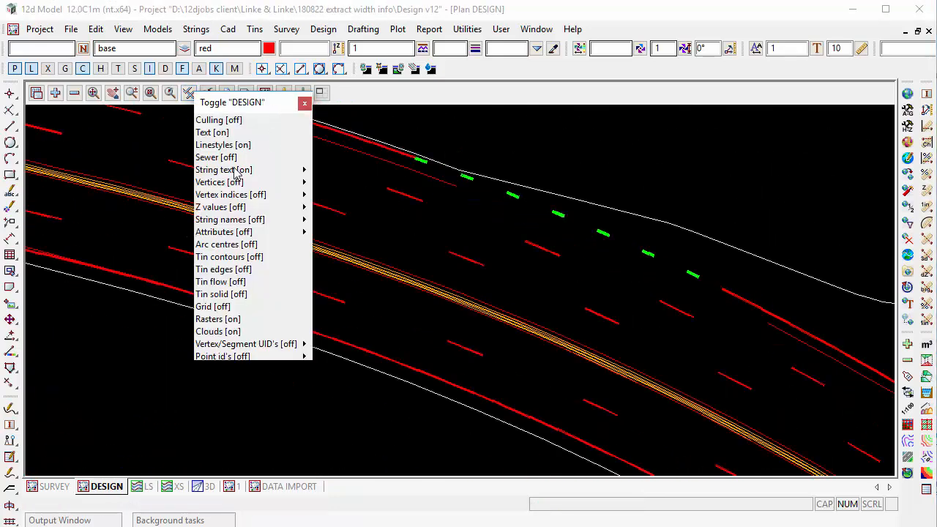
pyautogui.click(225, 146)
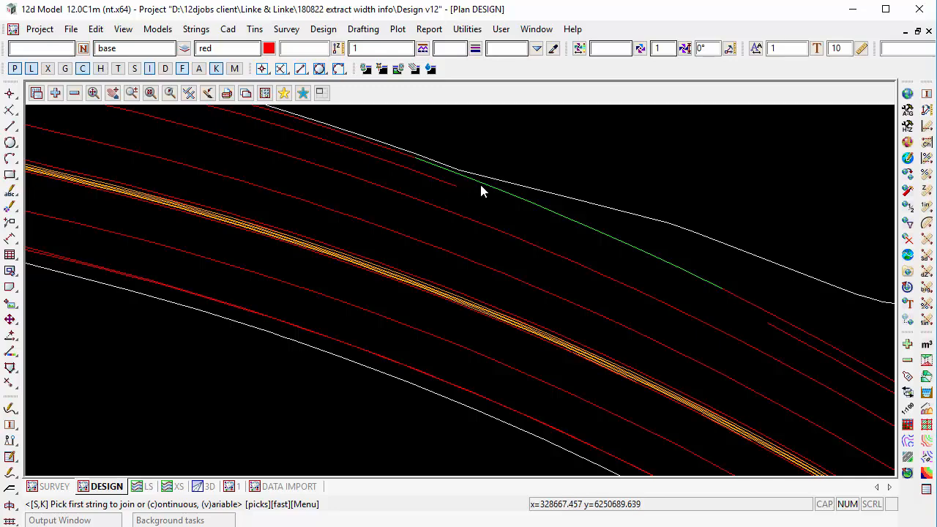
# Open the Change String tool with colour magenta and weight 3, placing its window clear of the road strings.
pyautogui.scroll(3, 473, 295)
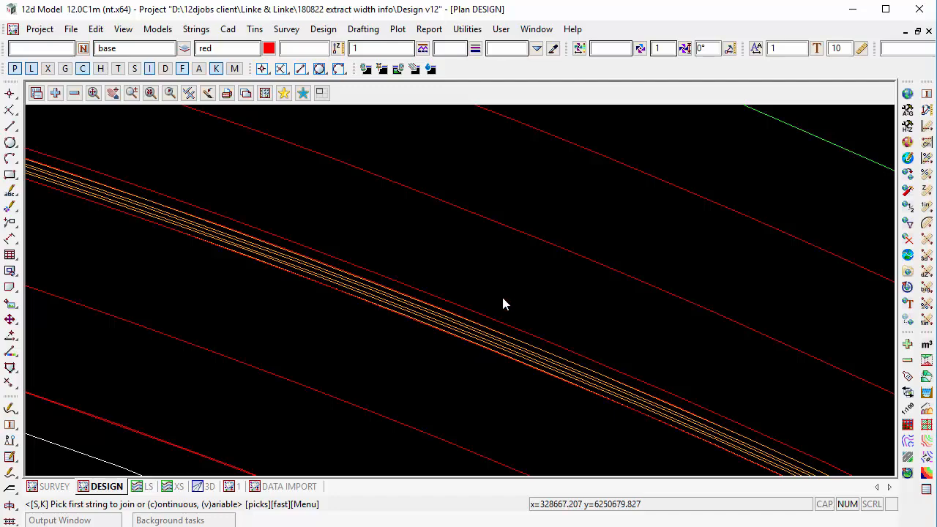
pyautogui.scroll(-2, 522, 284)
pyautogui.click(195, 30)
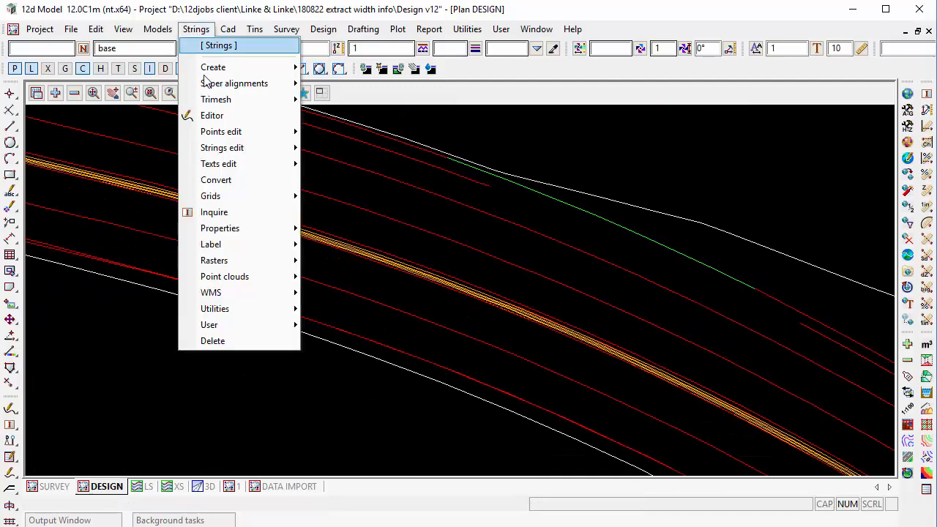
pyautogui.moveTo(218, 147)
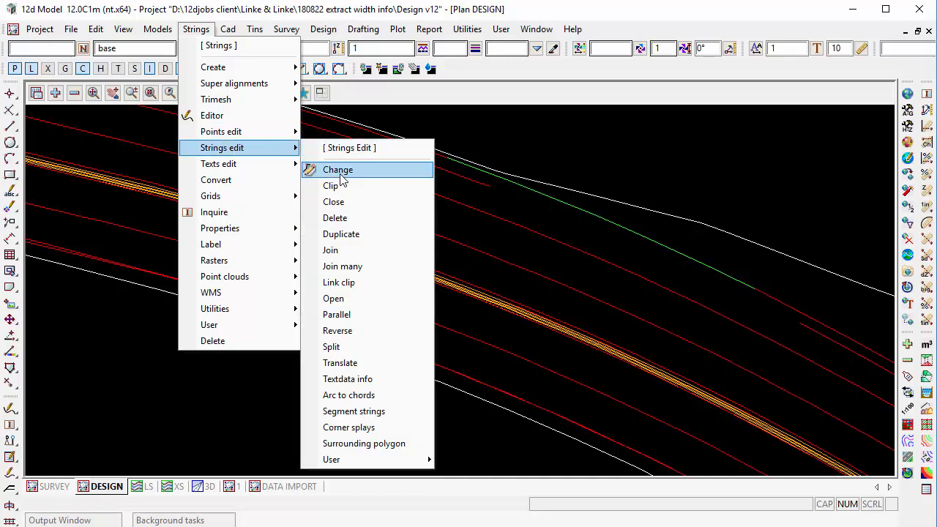
pyautogui.click(338, 170)
pyautogui.moveTo(385, 184); pyautogui.dragTo(757, 93)
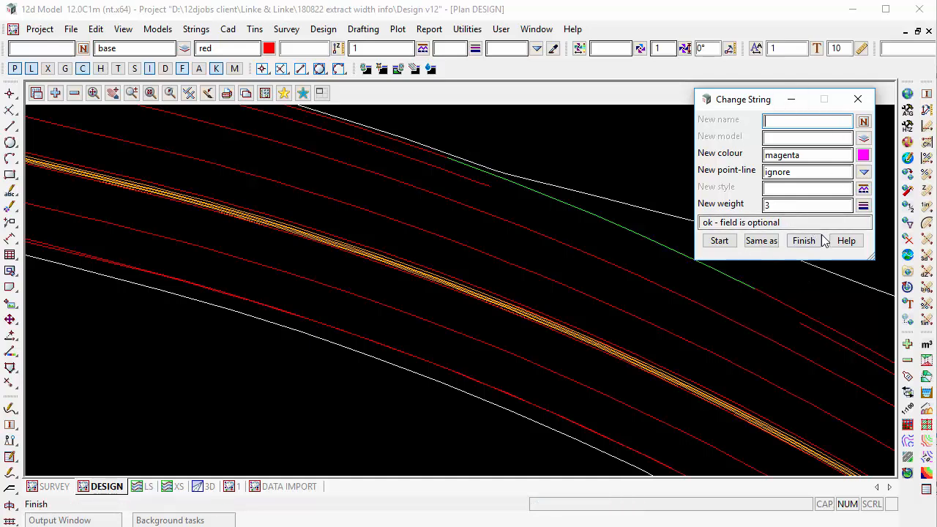
# View the options for saving the Change String dialog defaults, then close them.
pyautogui.click(708, 101)
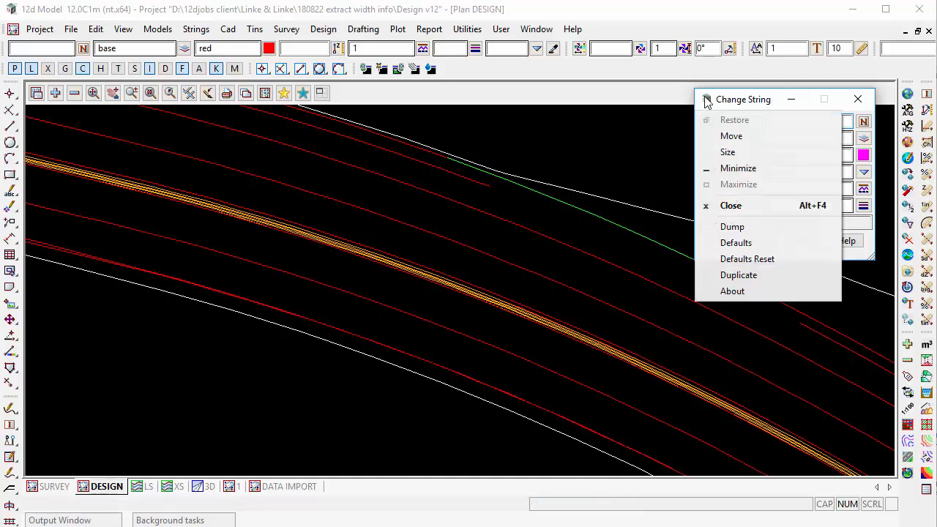
pyautogui.click(742, 243)
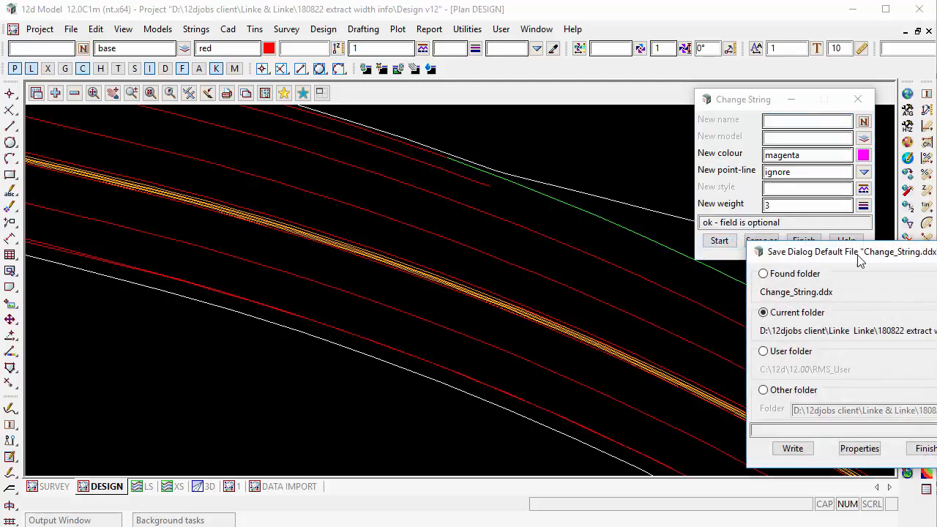
pyautogui.click(808, 423)
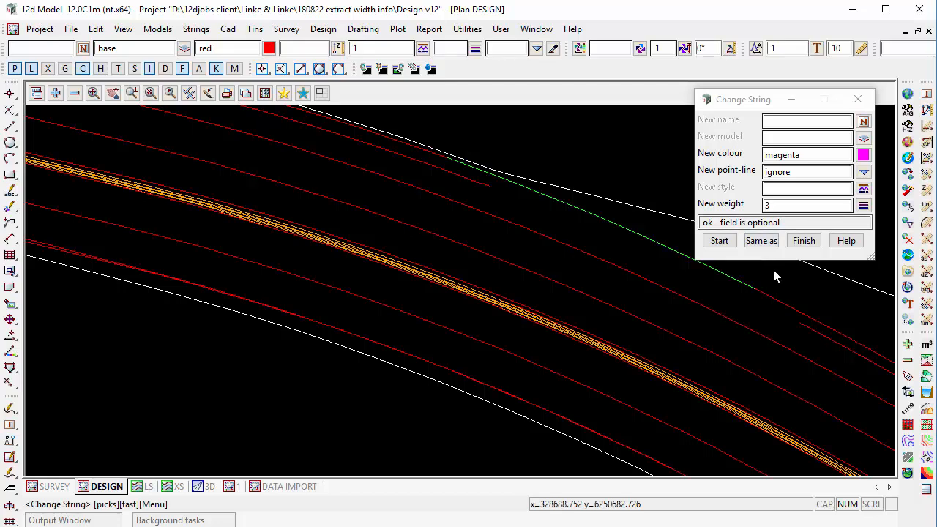
# Change the short eastern string CDB6 and the two median edge strings CEKD and C013 to magenta, weight 3.
pyautogui.click(720, 241)
pyautogui.click(829, 340)
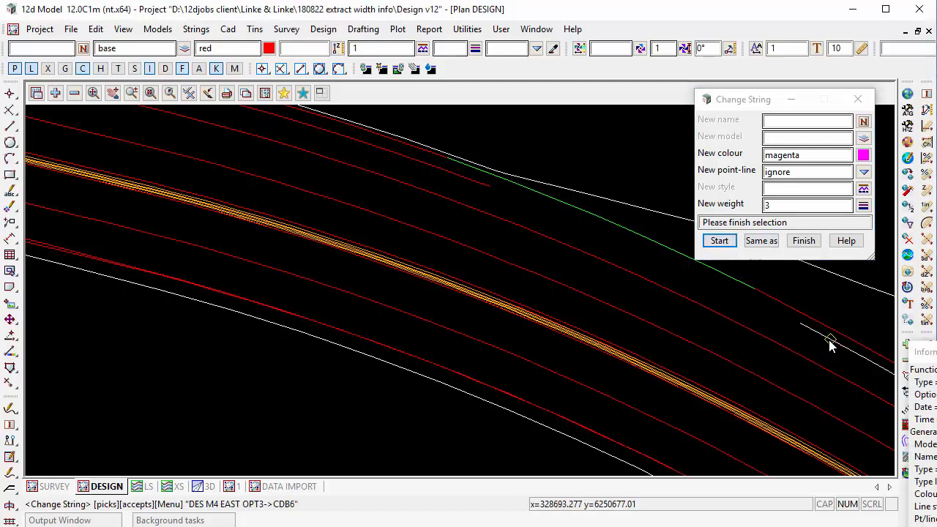
pyautogui.middleClick(829, 340)
pyautogui.click(802, 435)
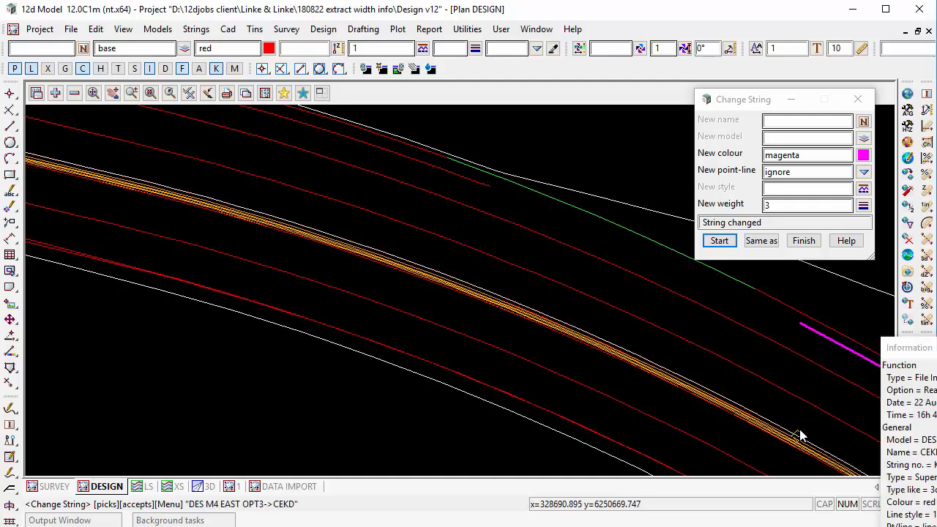
pyautogui.middleClick(799, 439)
pyautogui.click(791, 450)
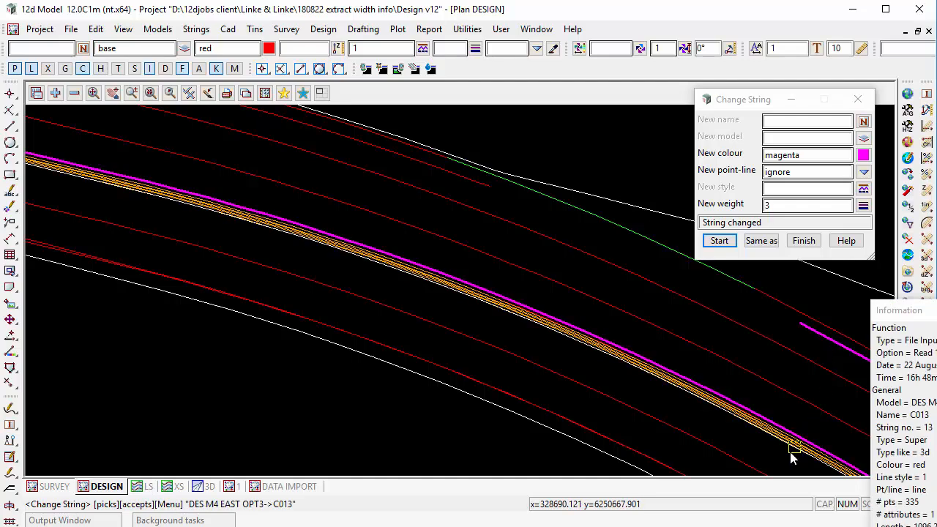
pyautogui.middleClick(791, 453)
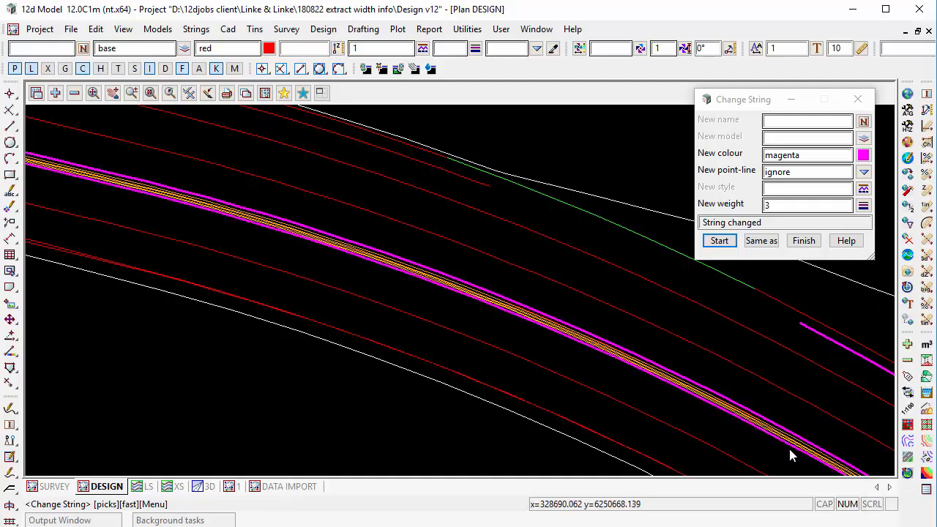
# Change the southern edge string CDB3, rather than edge line LE12, and the northern edge string CDAN to magenta, weight 3.
pyautogui.click(565, 420)
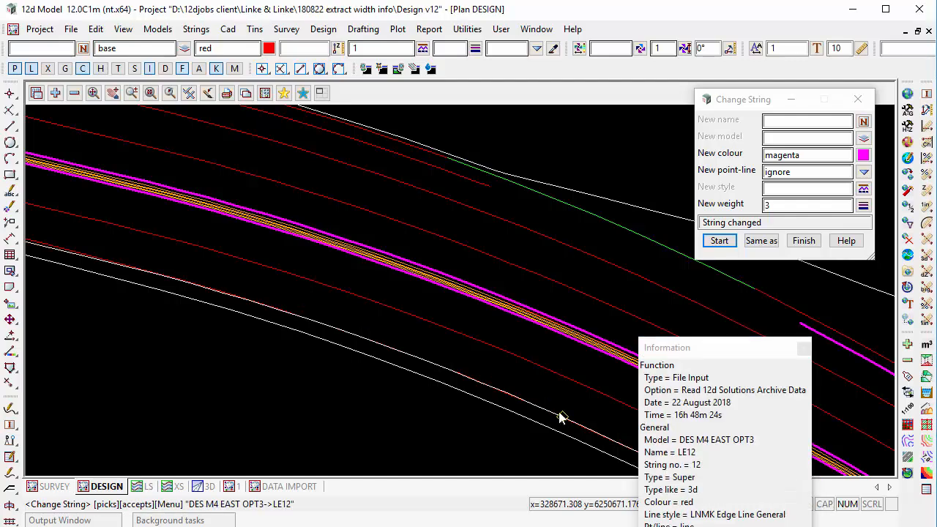
pyautogui.click(559, 417)
pyautogui.scroll(-4, 574, 352)
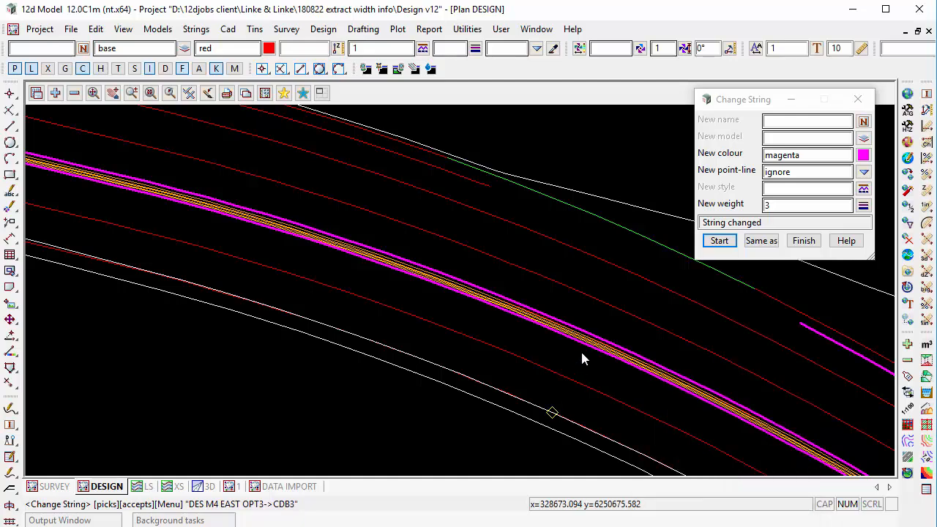
pyautogui.scroll(2, 568, 335)
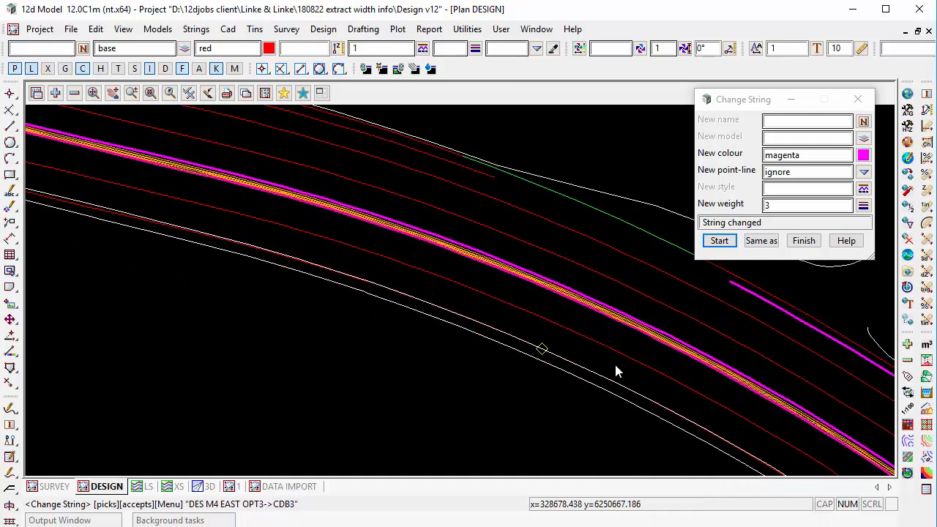
pyautogui.click(645, 315)
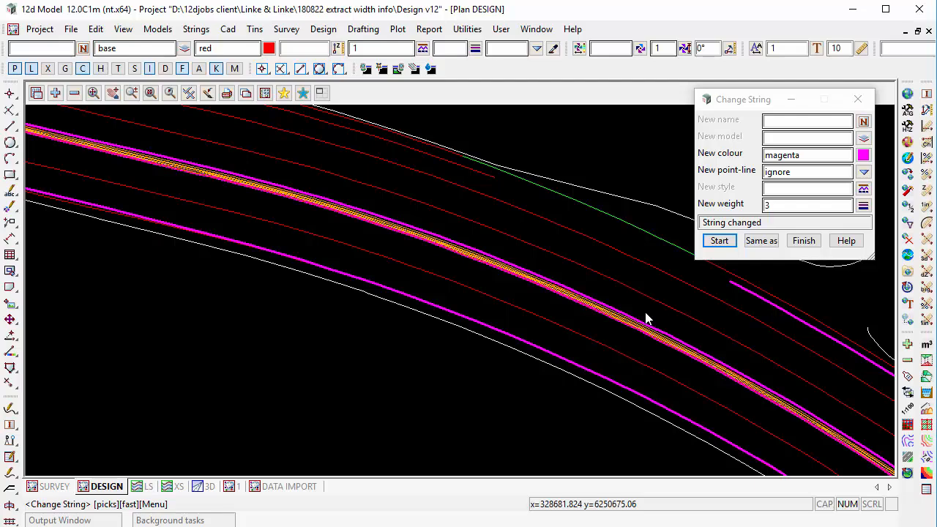
pyautogui.click(434, 156)
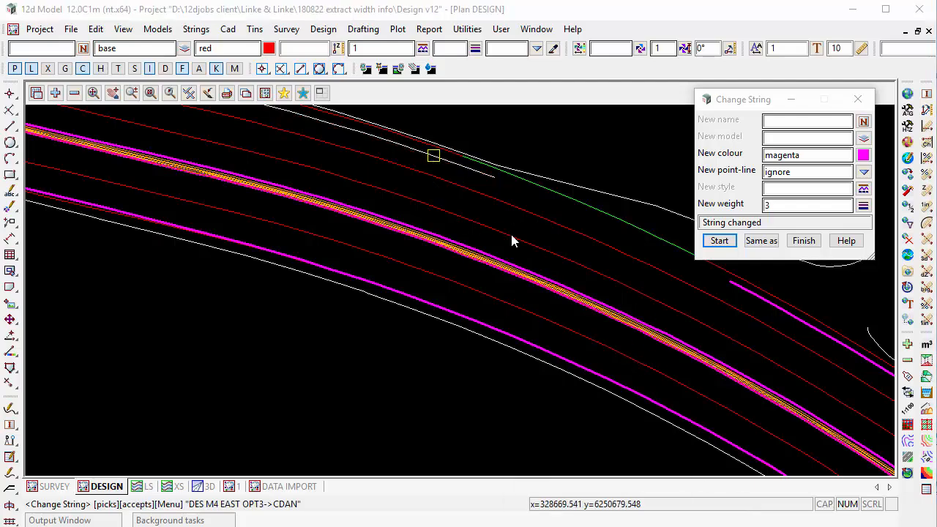
pyautogui.middleClick(471, 174)
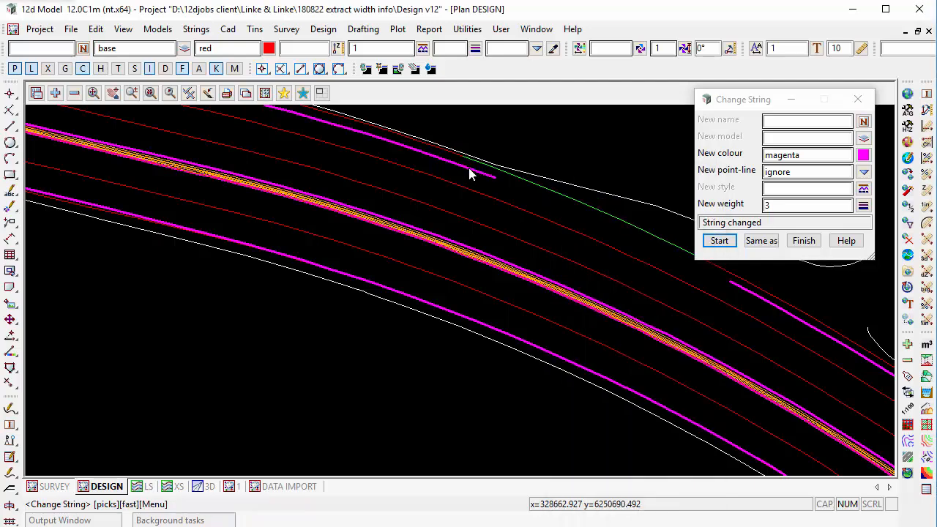
# Change the southern edge string CDAU, west of the gap in the highlighted edge, to magenta, weight 3.
pyautogui.scroll(-6, 778, 372)
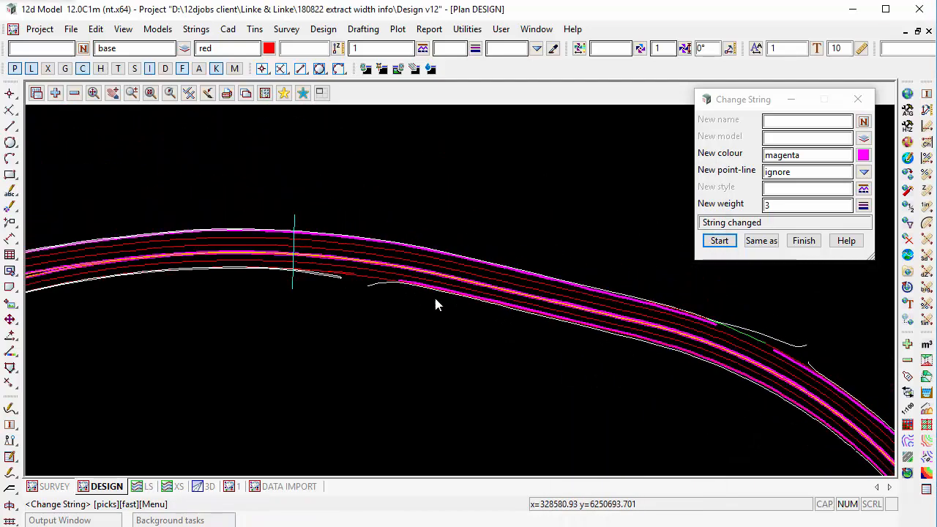
pyautogui.scroll(3, 334, 248)
pyautogui.scroll(3, 335, 251)
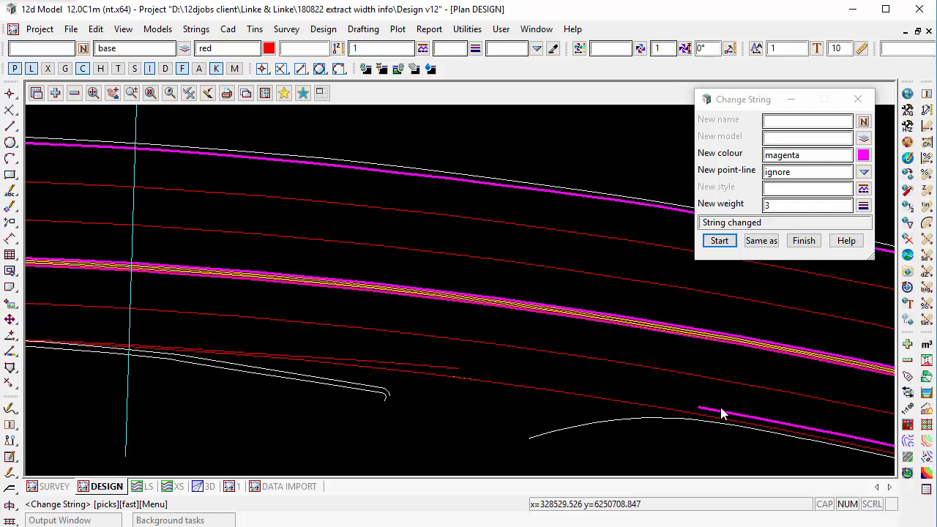
pyautogui.click(435, 368)
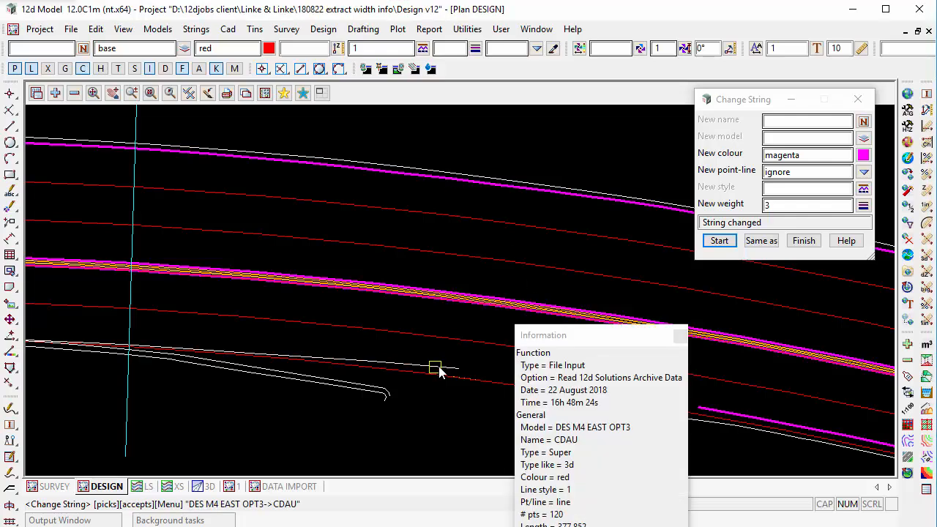
pyautogui.scroll(-1, 537, 397)
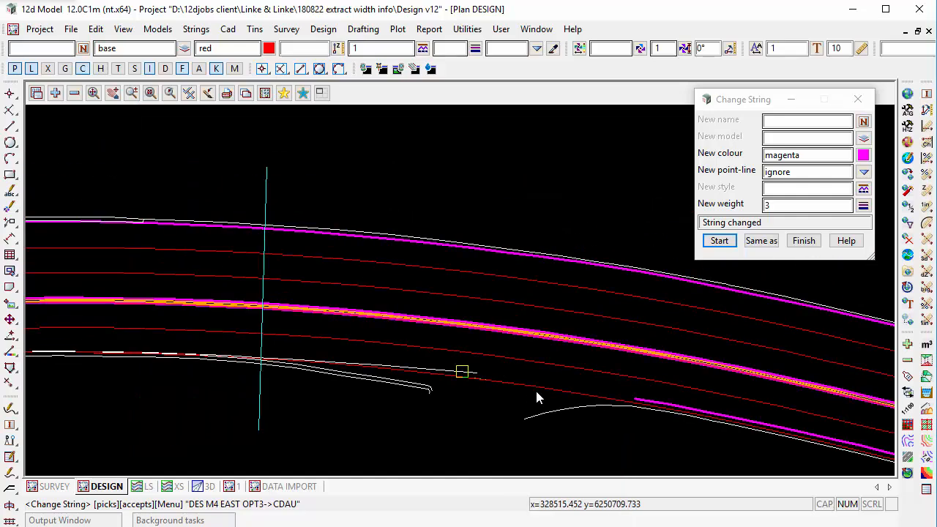
pyautogui.middleClick(536, 392)
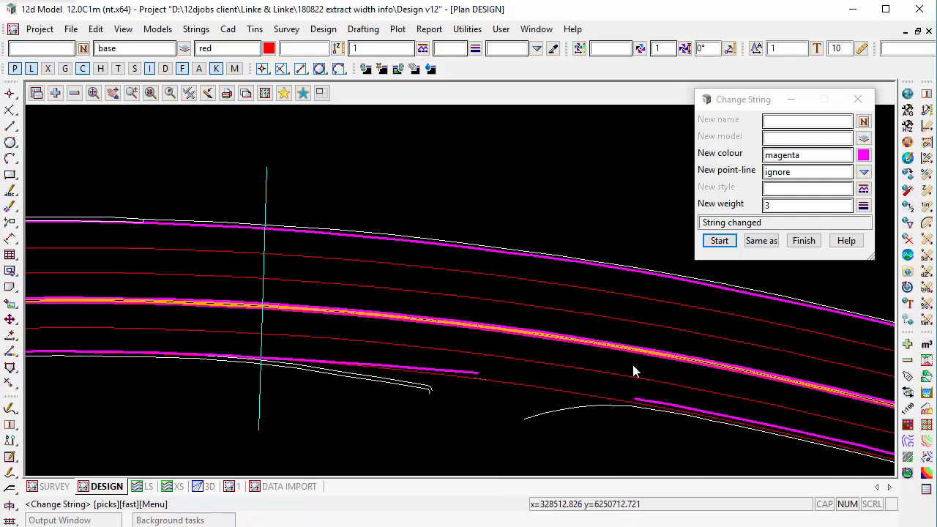
# Change the green continuity line LA13, which branches off at the median taper, to magenta, weight 3.
pyautogui.scroll(-1, 731, 348)
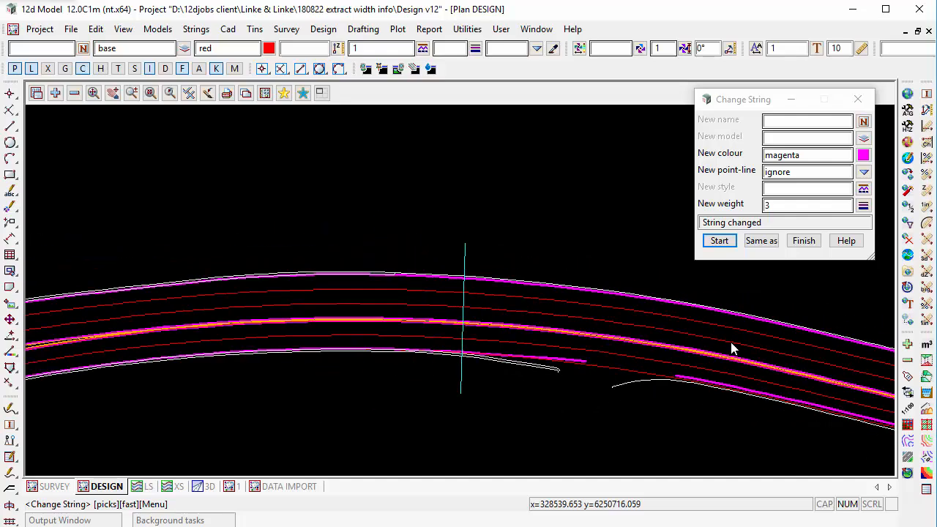
pyautogui.scroll(-2, 733, 343)
pyautogui.scroll(4, 276, 411)
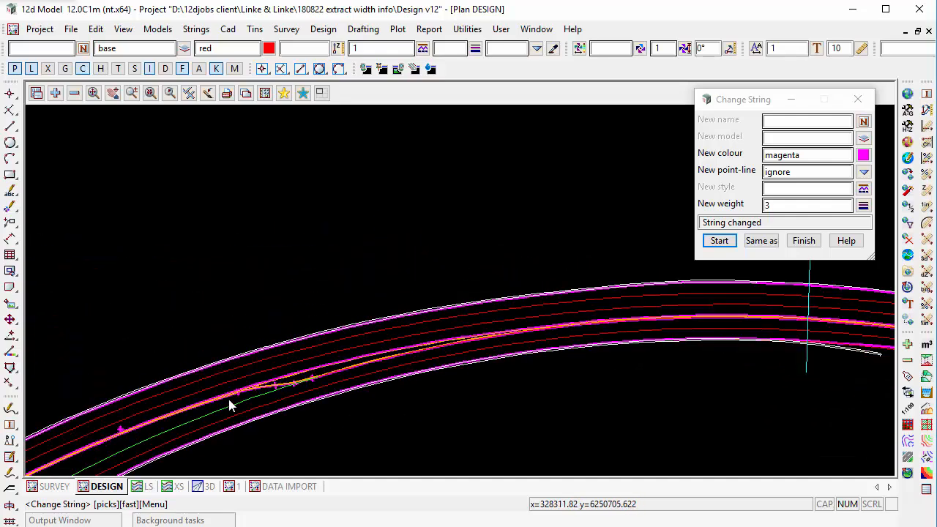
pyautogui.scroll(1, 327, 311)
pyautogui.scroll(2, 326, 304)
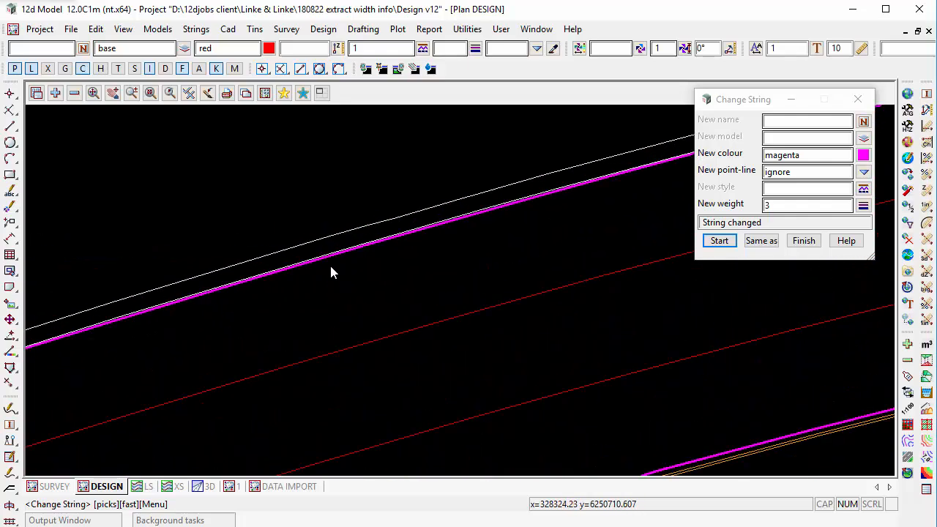
pyautogui.scroll(-3, 321, 251)
pyautogui.scroll(-1, 397, 367)
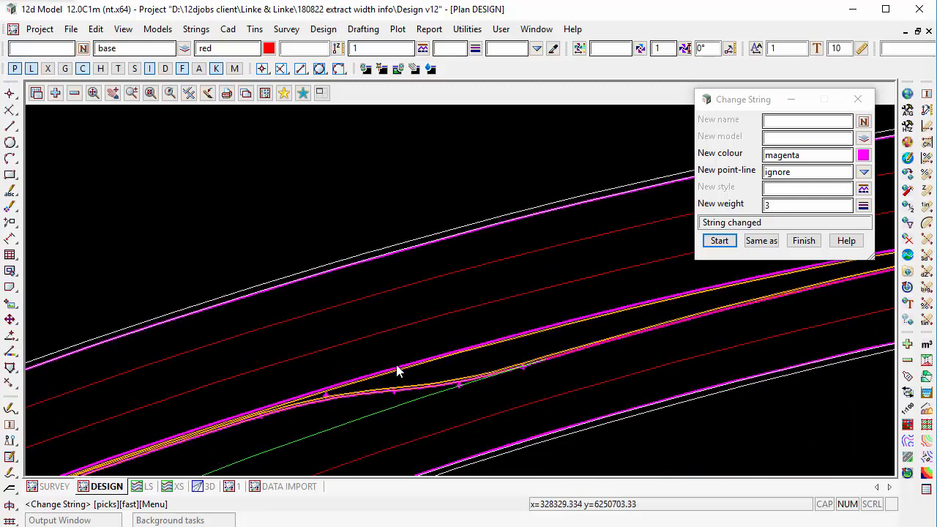
pyautogui.scroll(4, 399, 368)
pyautogui.scroll(-3, 400, 257)
pyautogui.scroll(2, 458, 428)
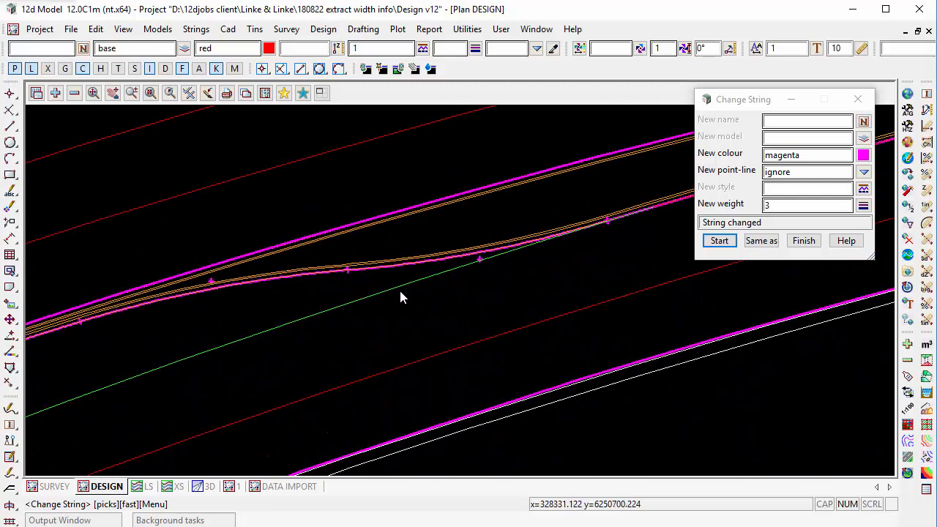
pyautogui.click(396, 293)
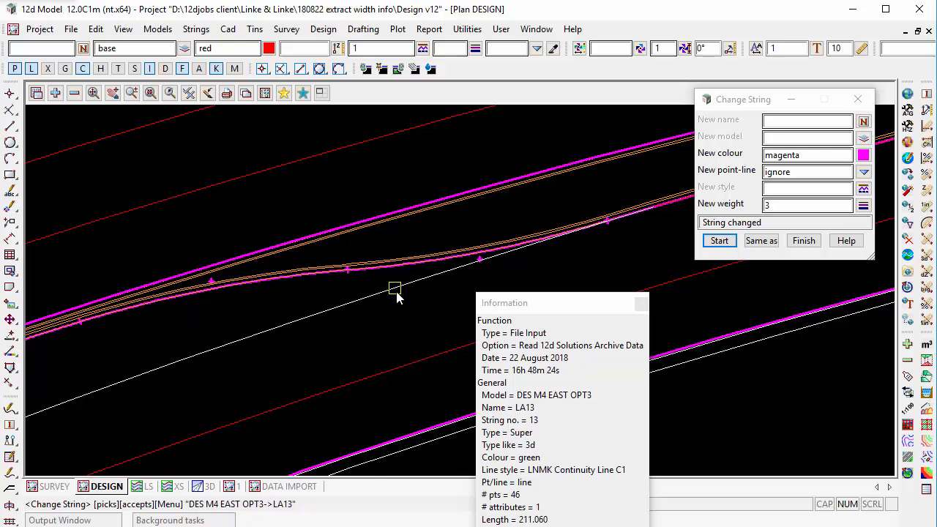
pyautogui.middleClick(395, 291)
# Change edge line LE11, just southwest of the intersection, and the adjoining southern edge string to magenta, weight 3, and finish changing strings.
pyautogui.scroll(2, 379, 327)
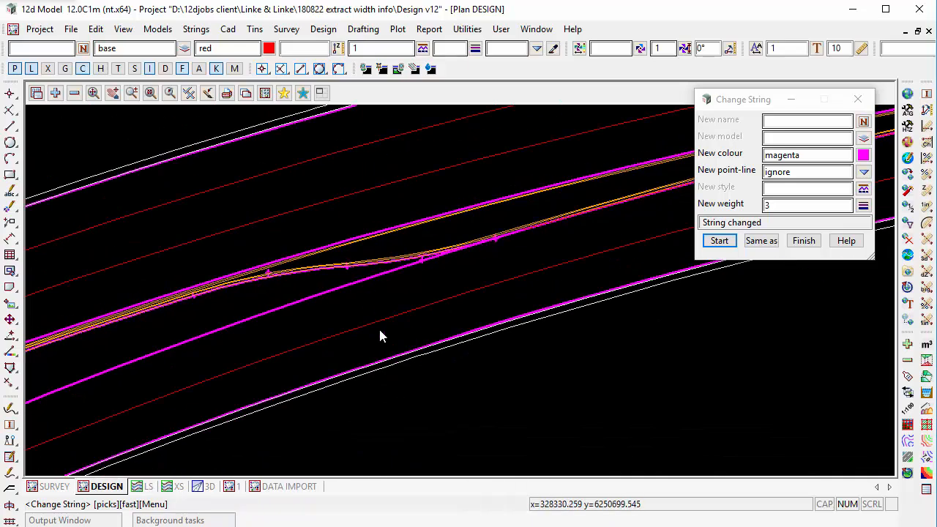
pyautogui.scroll(-5, 427, 349)
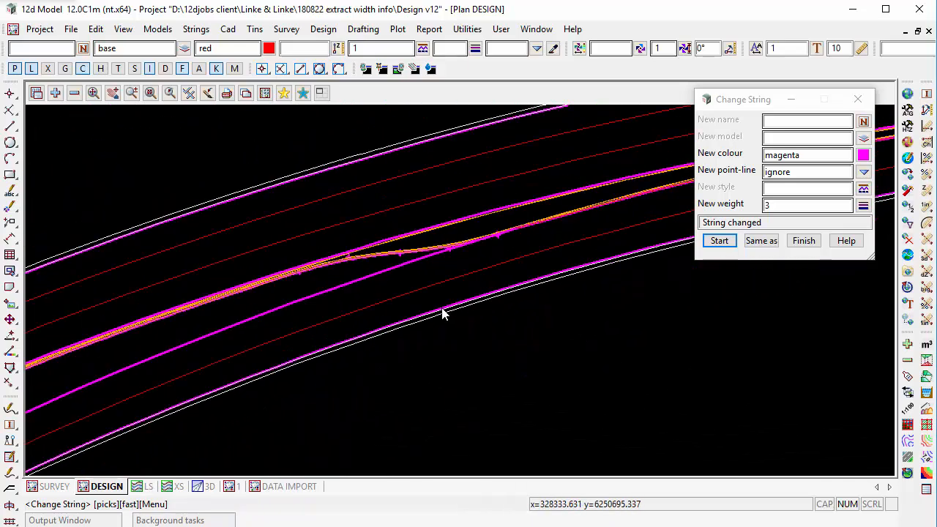
pyautogui.scroll(-4, 443, 261)
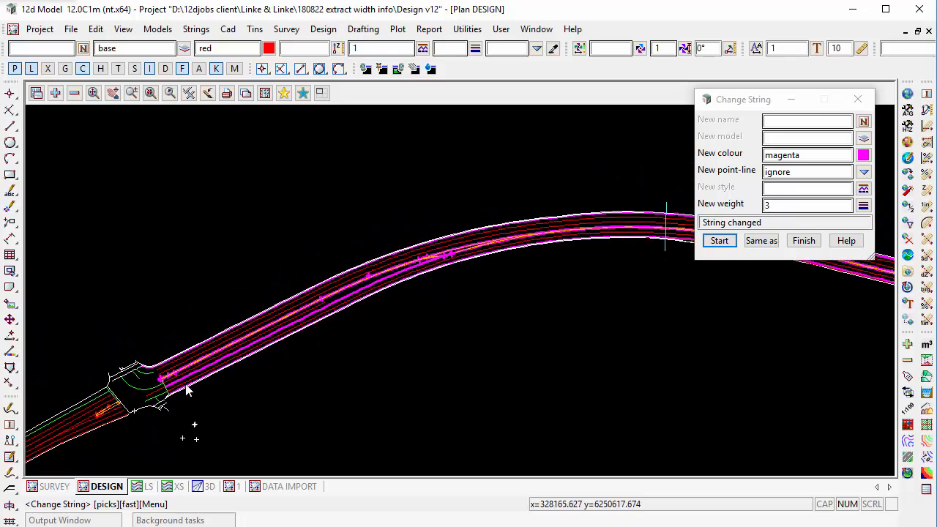
pyautogui.scroll(5, 73, 428)
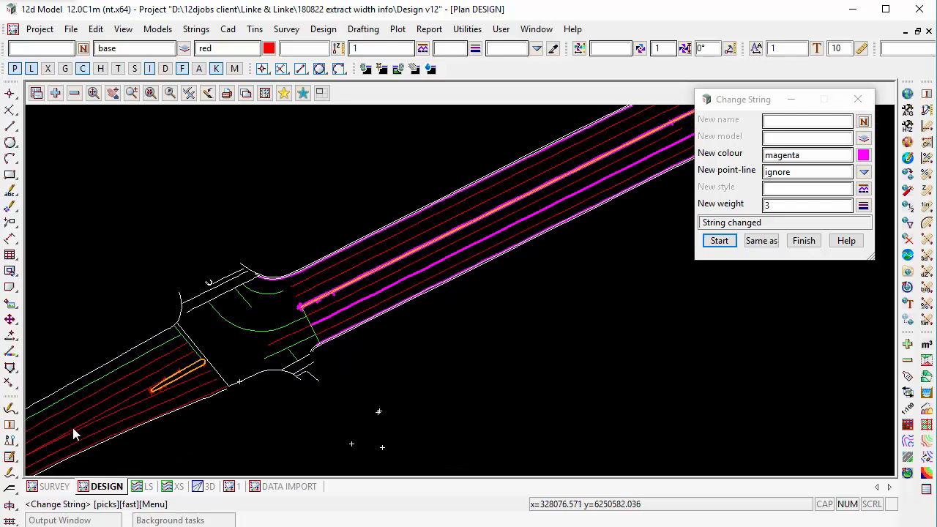
pyautogui.click(394, 350)
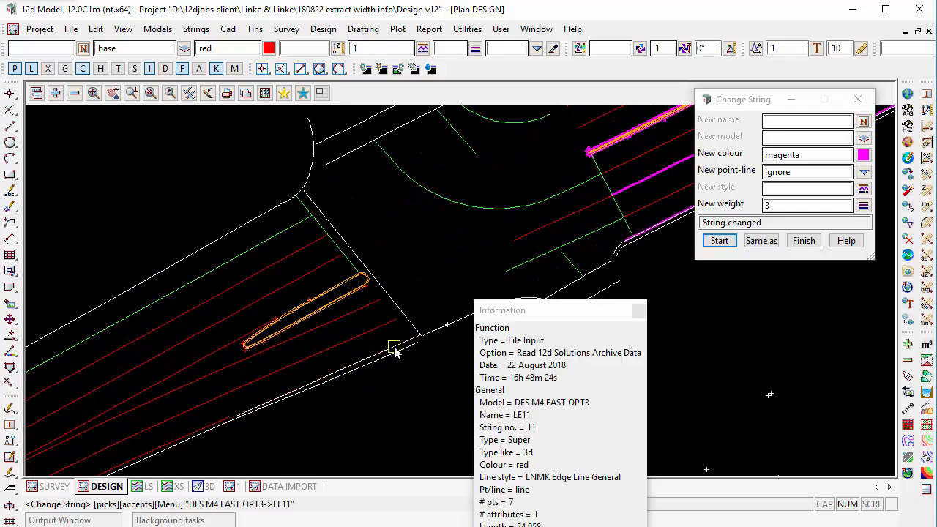
pyautogui.middleClick(395, 351)
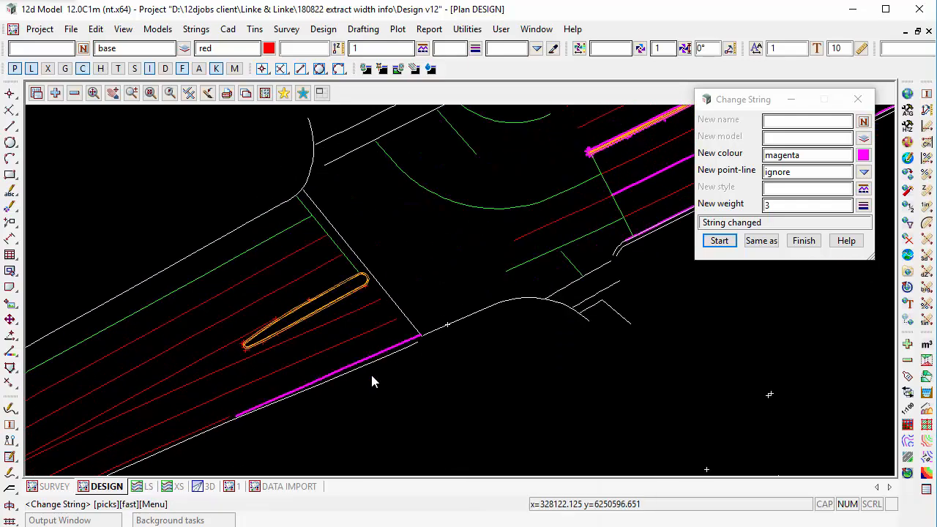
pyautogui.click(159, 449)
pyautogui.middleClick(266, 395)
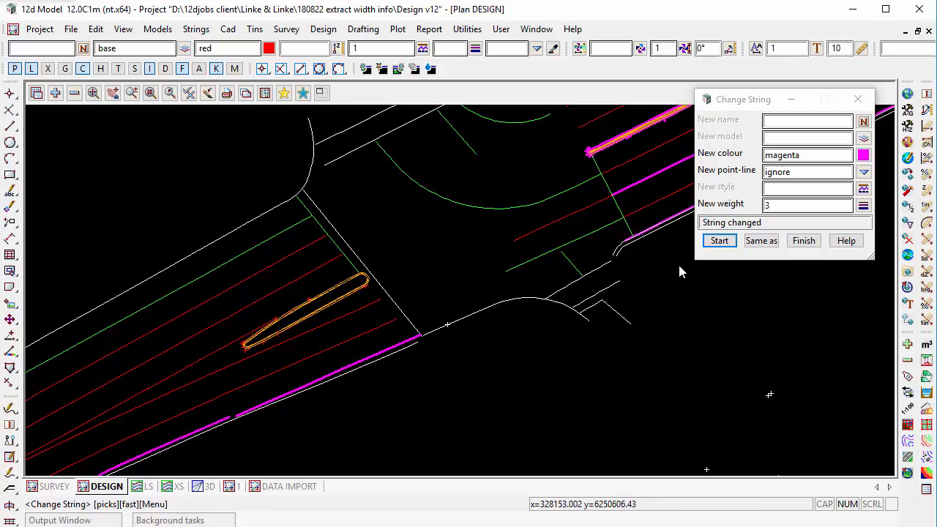
pyautogui.click(803, 247)
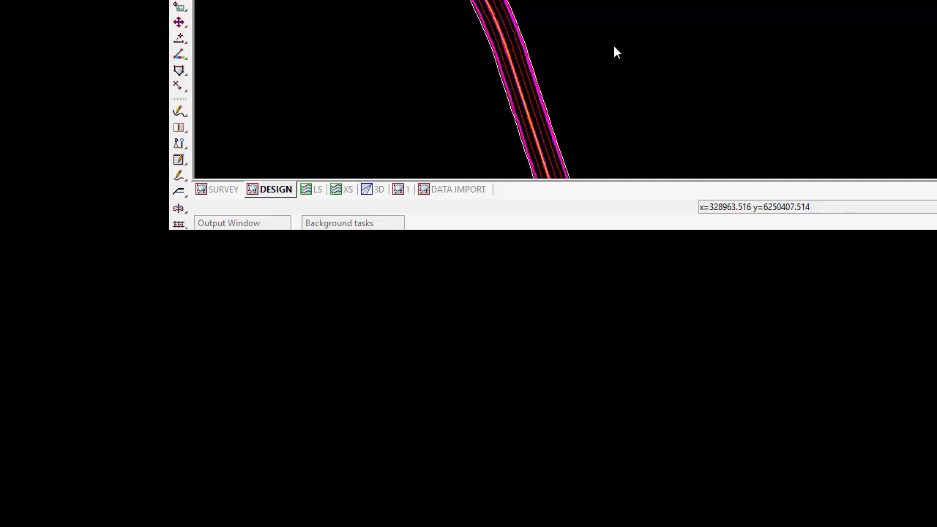
# Inquire on the magenta eastern edge string CDBD and the string CDAY that continues it southward.
pyautogui.press('F2')
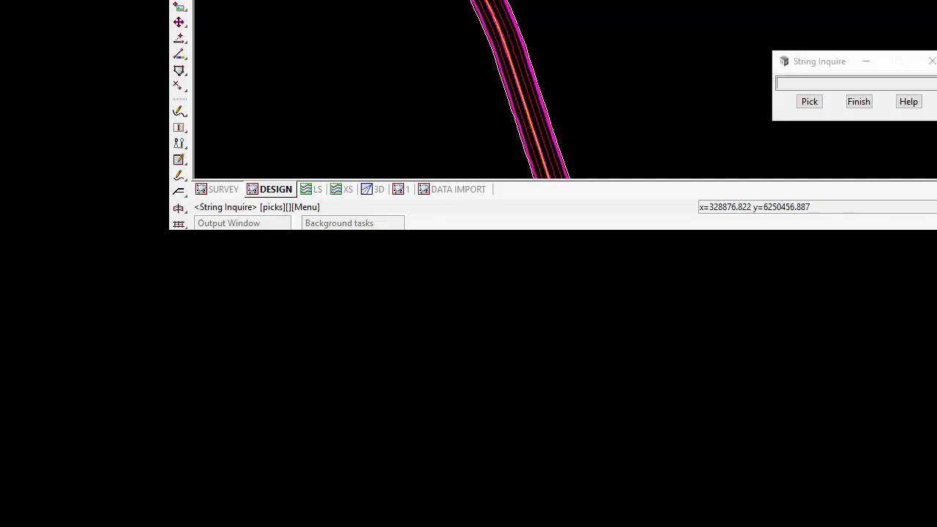
pyautogui.scroll(2, 530, 31)
pyautogui.scroll(2, 529, 29)
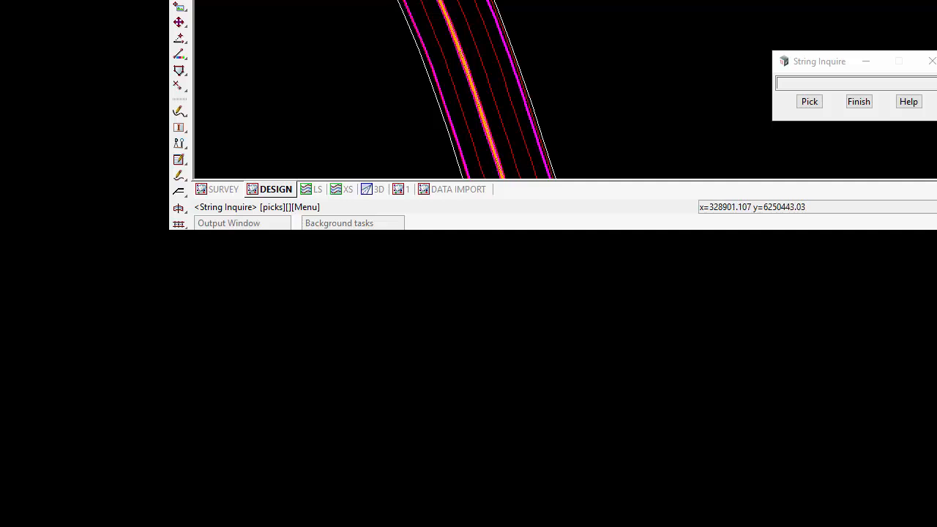
pyautogui.click(489, 2)
pyautogui.scroll(-2, 499, 2)
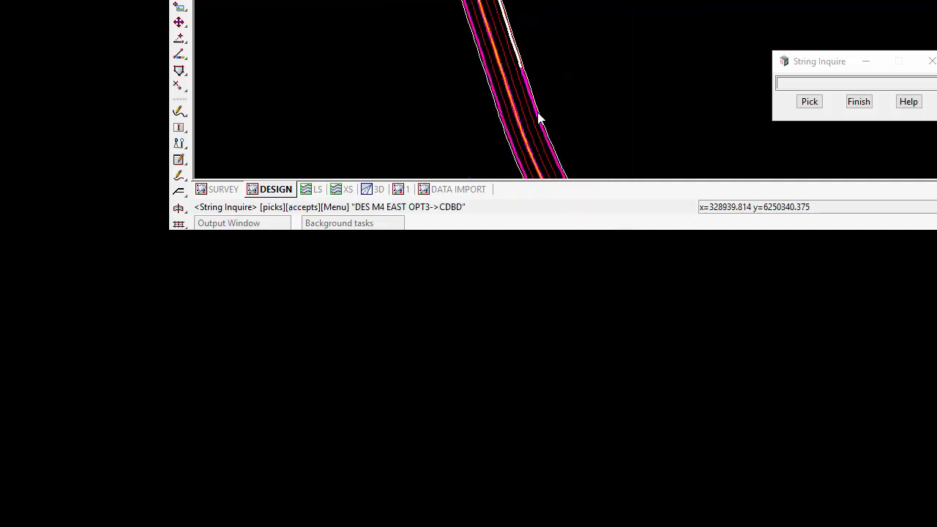
pyautogui.scroll(3, 523, 81)
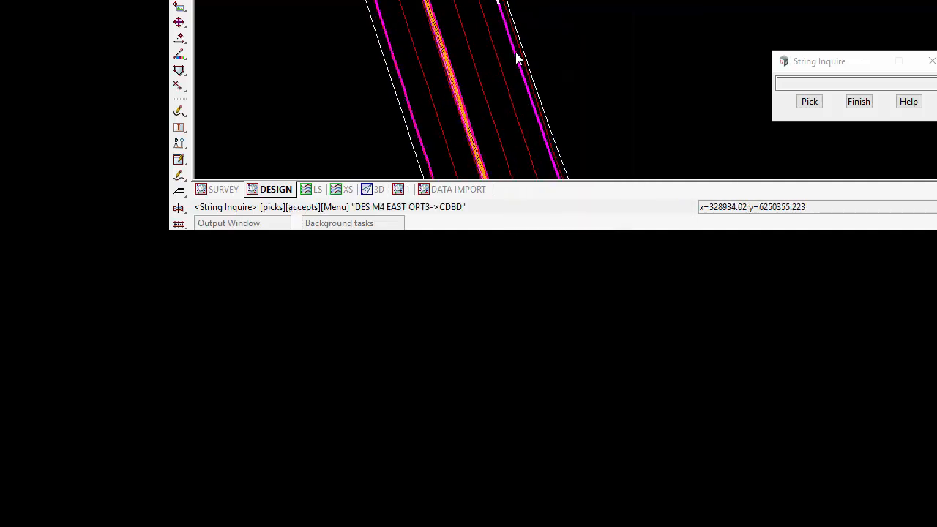
pyautogui.click(516, 55)
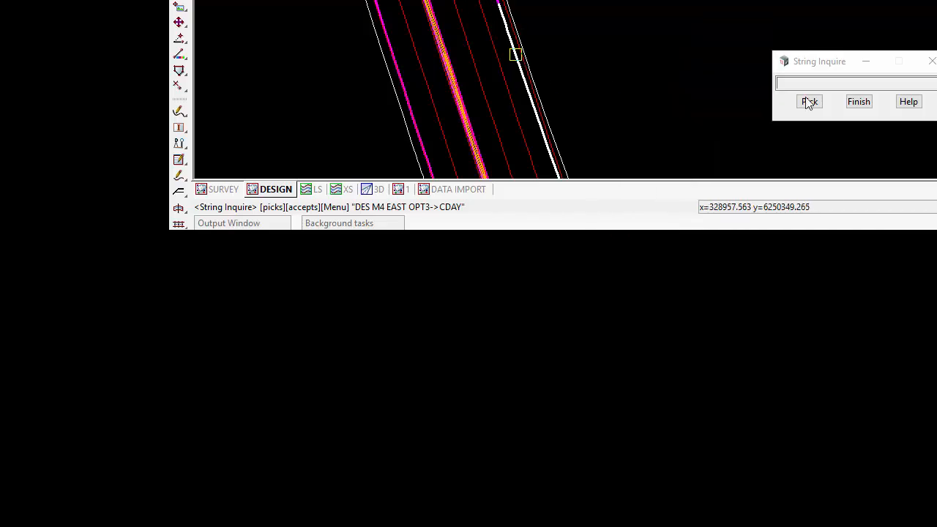
pyautogui.click(857, 103)
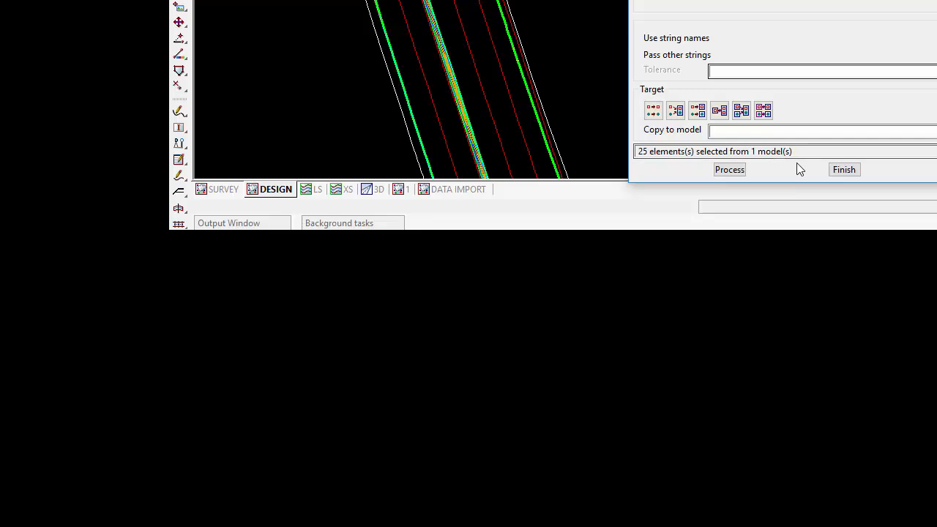
# Copy the selected highlighted strings to the model Edge Strings.
pyautogui.click(751, 132)
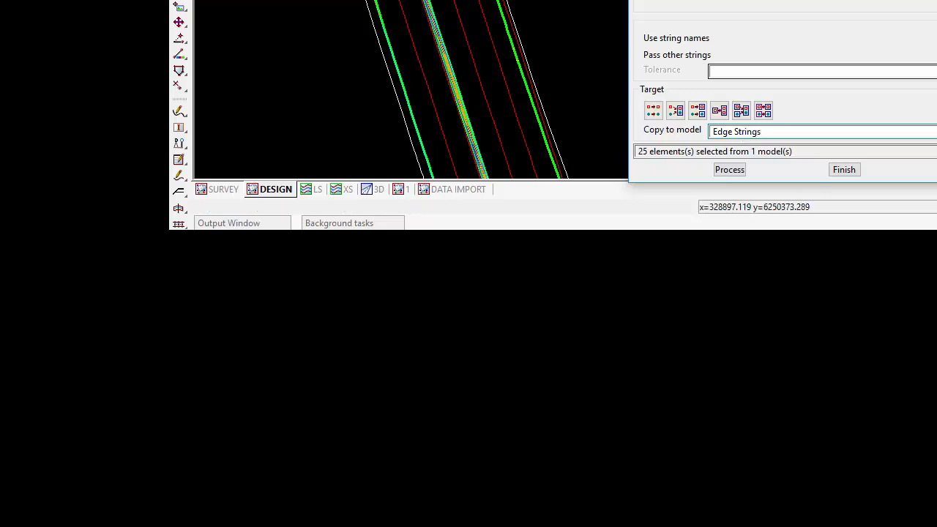
pyautogui.click(729, 170)
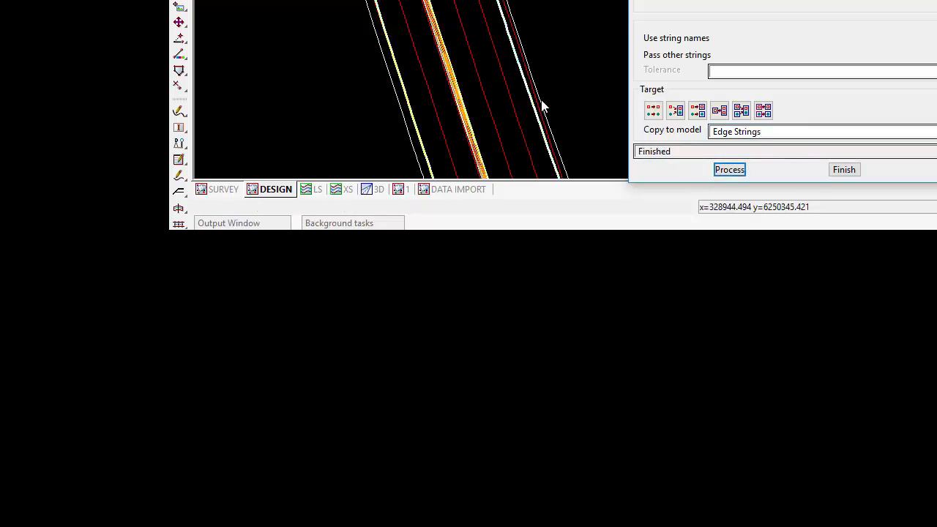
pyautogui.click(844, 170)
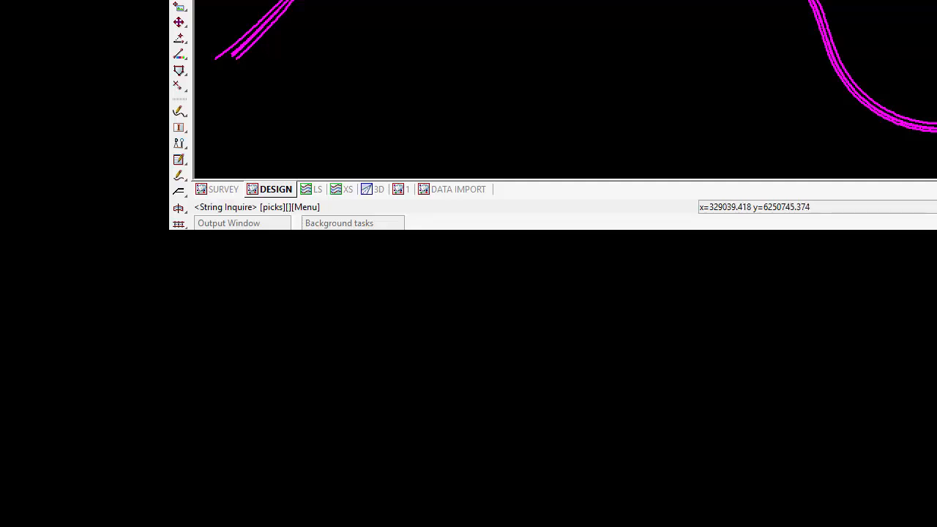
# Inquire on median string C013 and outer edge string CDB6 in the Edge Strings model.
pyautogui.click(811, 2)
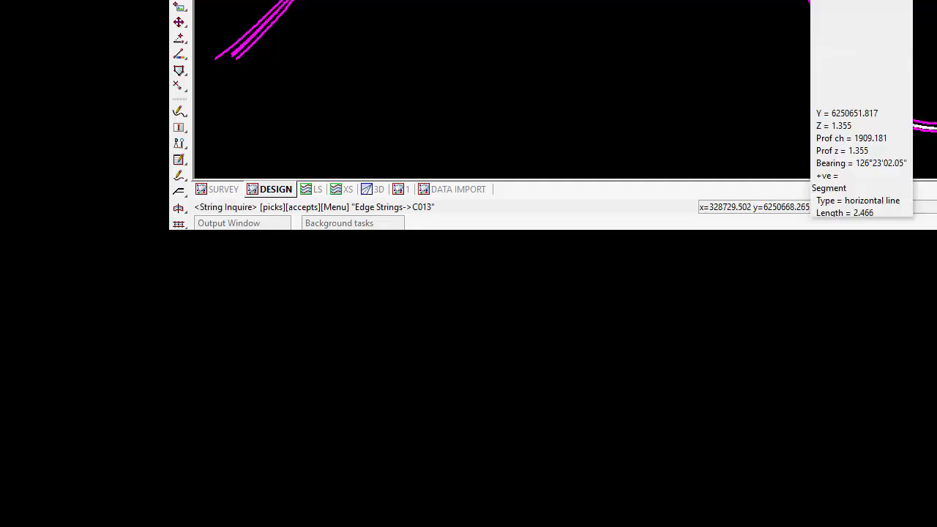
pyautogui.click(819, 2)
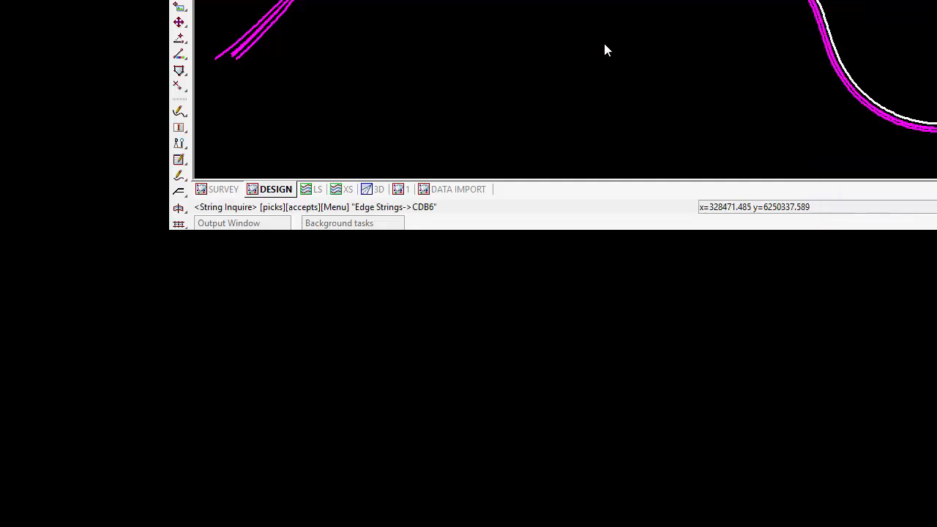
# Join the two northern edge strings across the gap beside the cyan cross line at the eastern end, using green for the joined string.
pyautogui.scroll(2, 888, 73)
pyautogui.scroll(2, 906, 105)
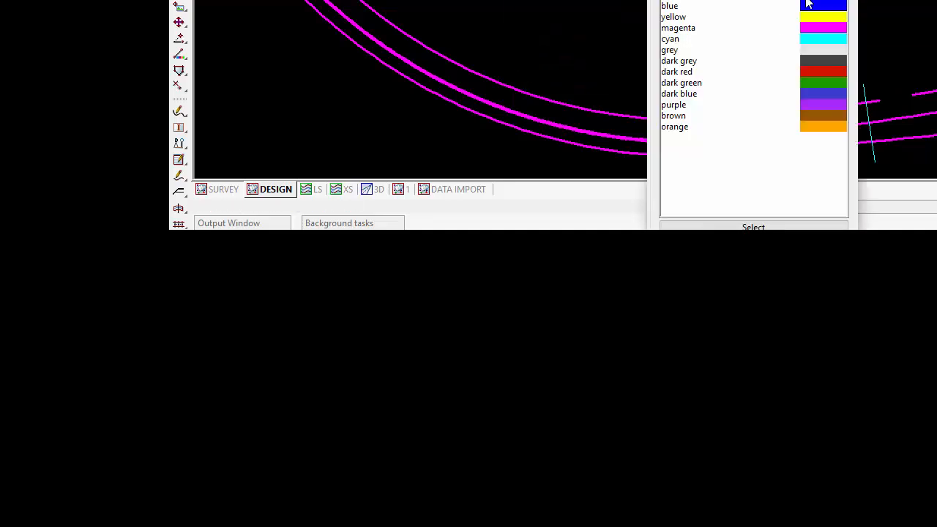
pyautogui.click(808, 5)
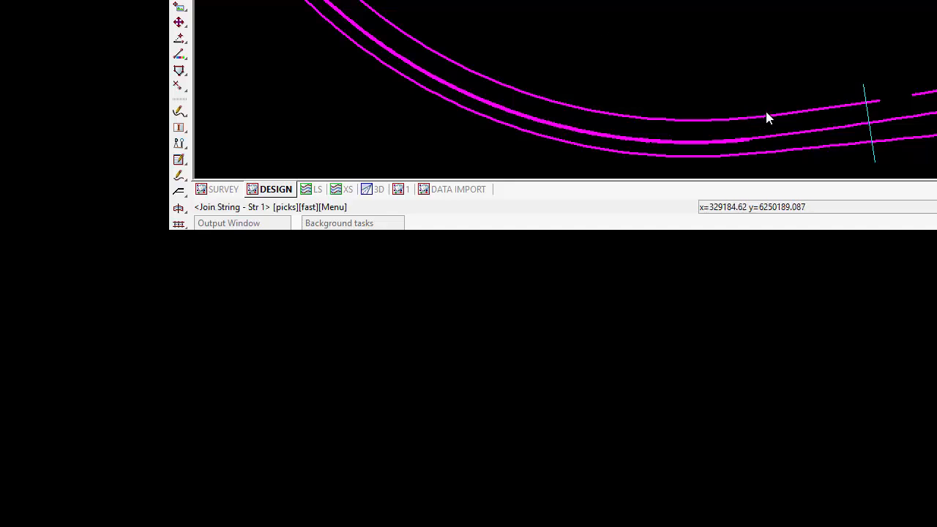
pyautogui.click(832, 110)
pyautogui.click(838, 104)
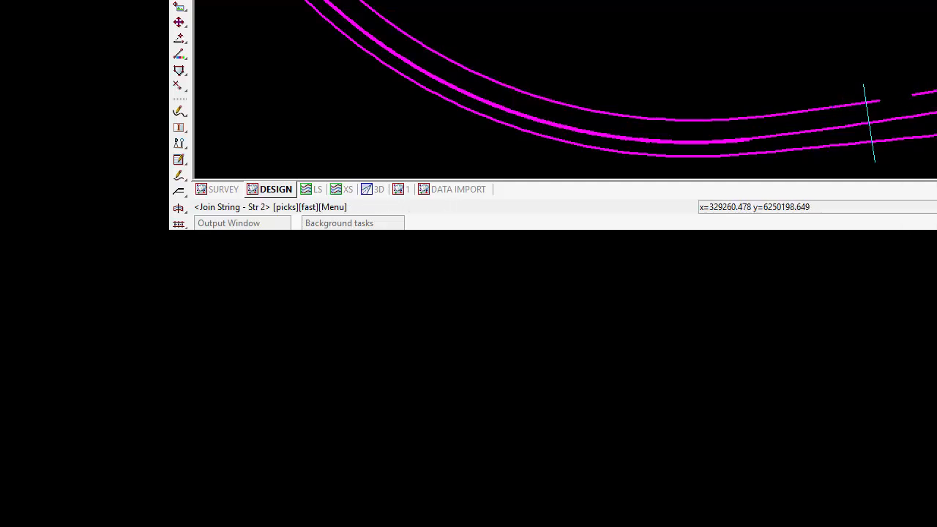
pyautogui.click(934, 93)
pyautogui.middleClick(924, 98)
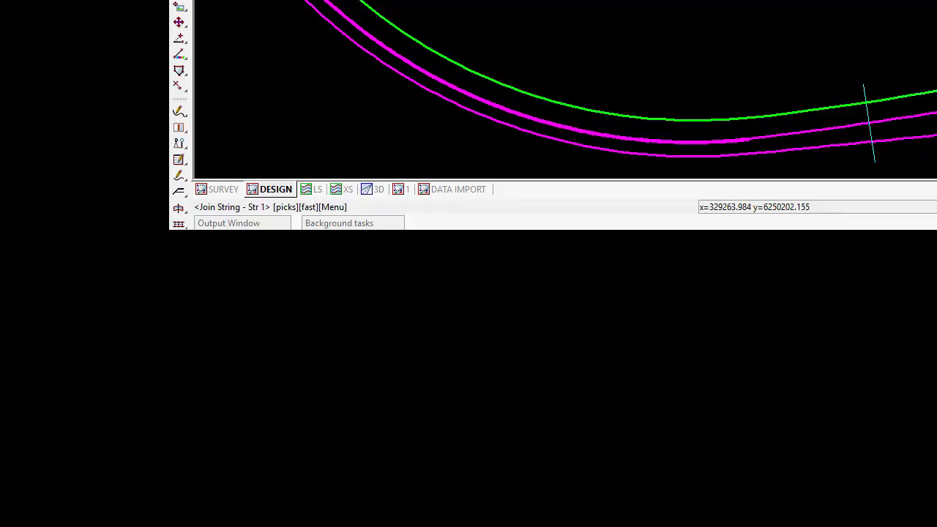
# Try to join the magenta northern edge string to the green joined string across the next gap to the west.
pyautogui.scroll(-10, 739, 40)
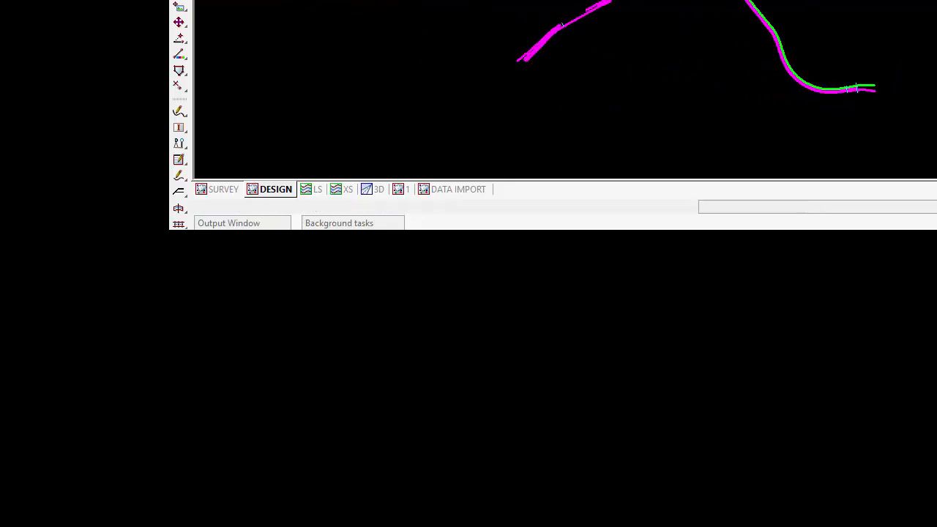
pyautogui.scroll(6, 725, 4)
pyautogui.scroll(2, 849, 11)
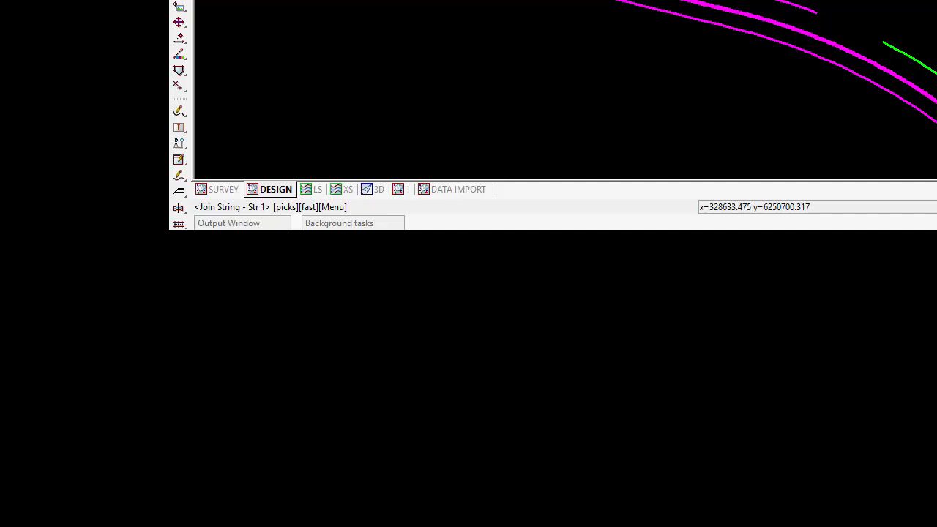
pyautogui.click(789, 10)
pyautogui.middleClick(789, 10)
pyautogui.click(932, 71)
pyautogui.middleClick(933, 70)
pyautogui.click(926, 63)
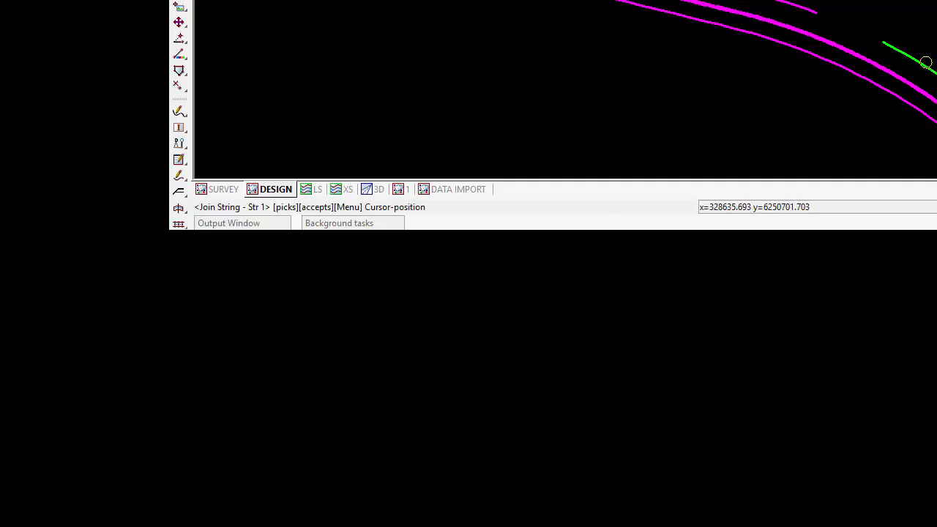
# Join the magenta northern edge string west of the gap to the western end of the green string.
pyautogui.click(766, 2)
pyautogui.rightClick(766, 2)
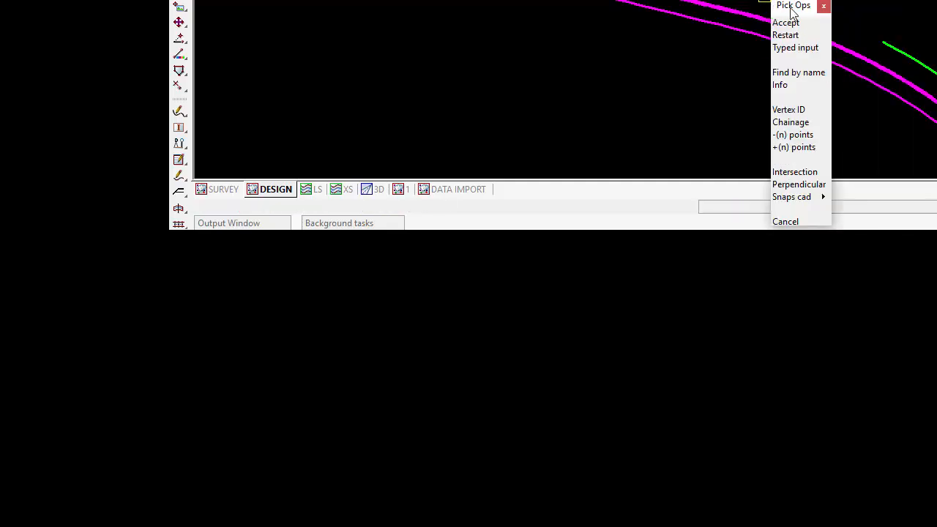
pyautogui.click(791, 21)
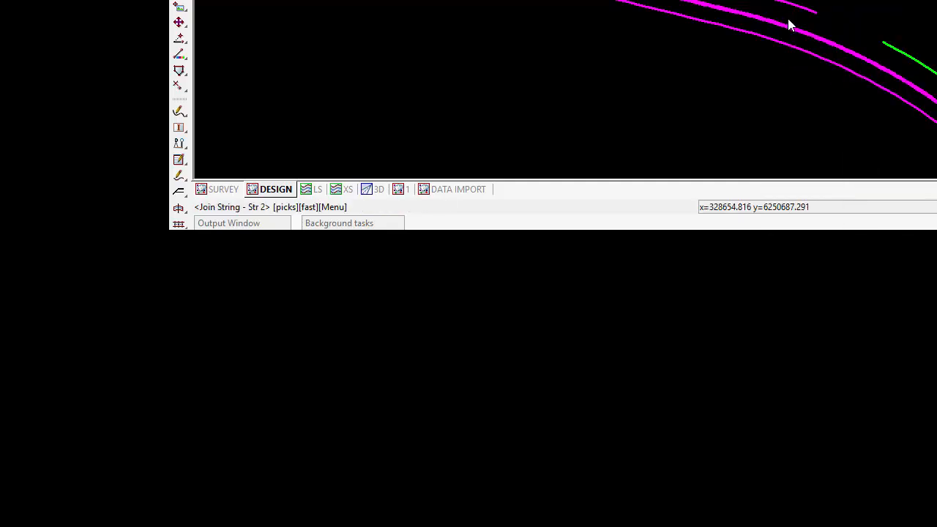
pyautogui.click(903, 53)
pyautogui.middleClick(933, 64)
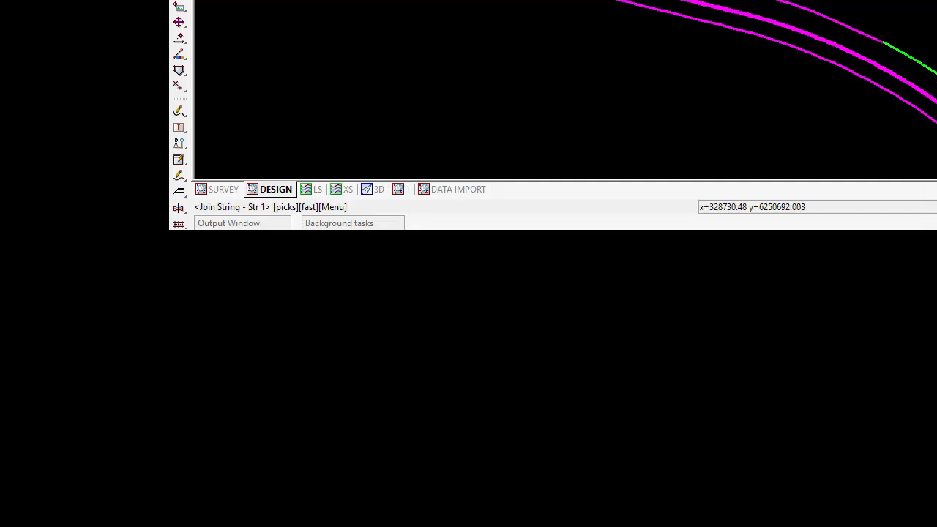
pyautogui.scroll(-3, 934, 3)
pyautogui.scroll(-2, 935, 3)
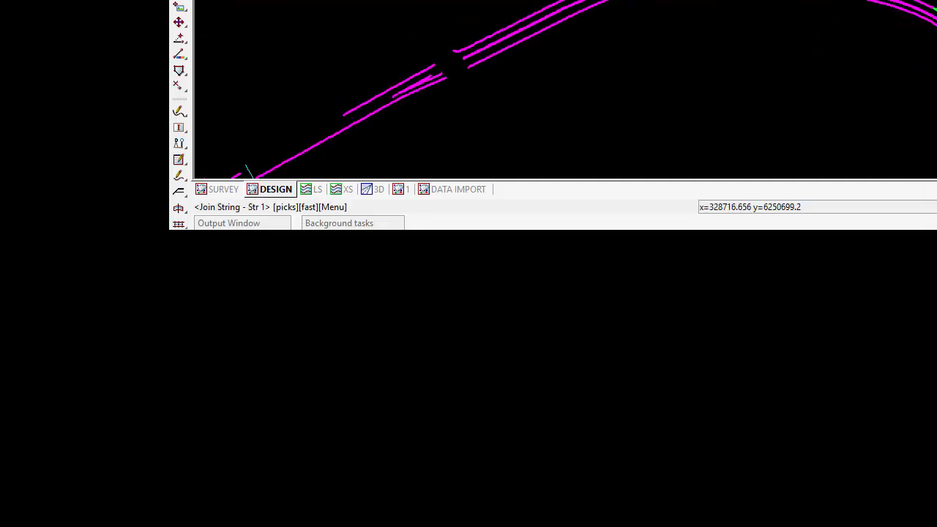
pyautogui.scroll(2, 930, 2)
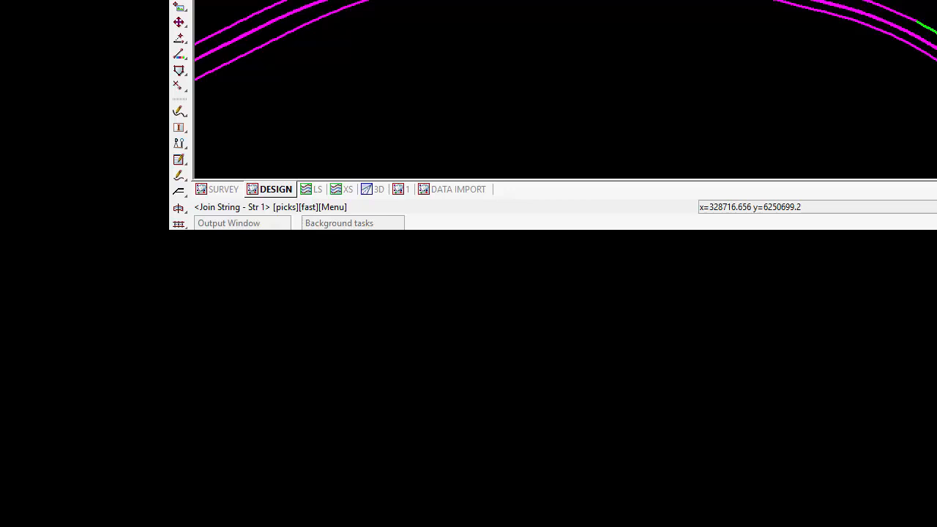
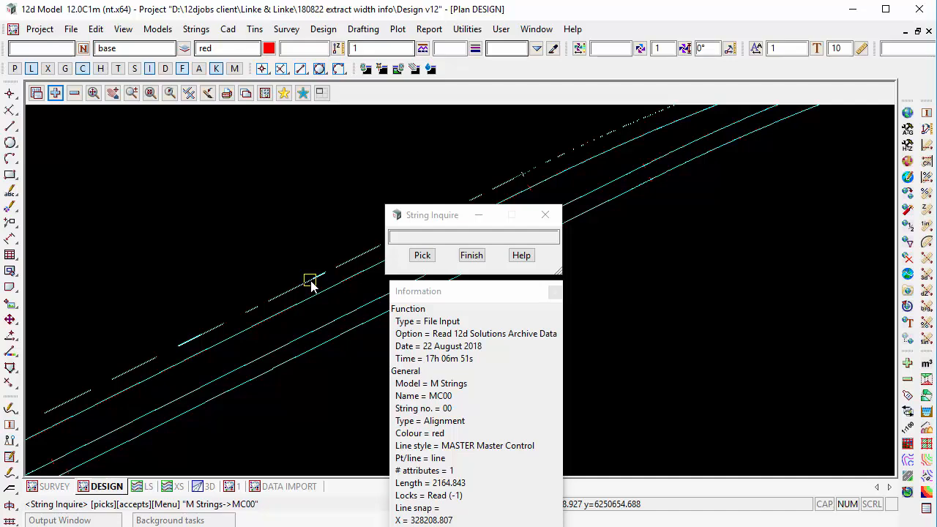
# Inquire on the M Strings MCNL, MCNT, MC10 and MC00 to identify the road's control strings.
pyautogui.click(322, 293)
pyautogui.middleClick(322, 294)
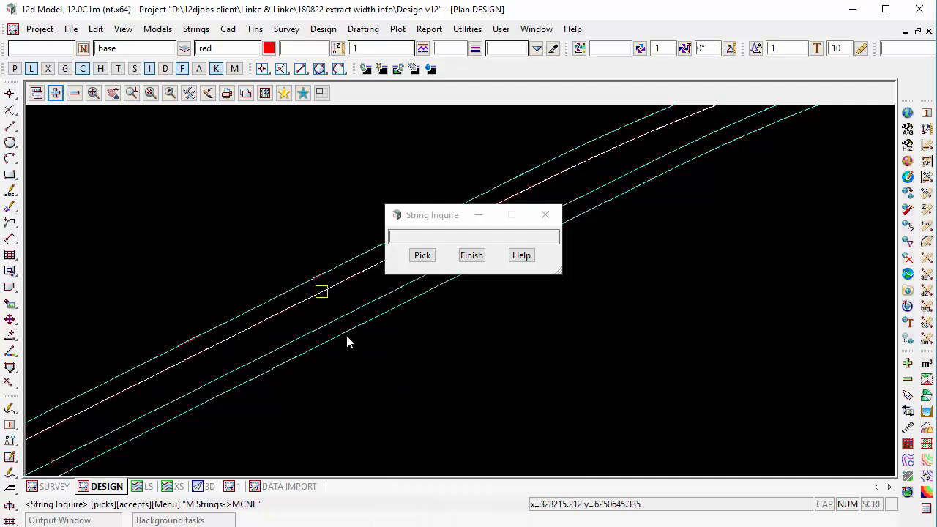
pyautogui.click(336, 316)
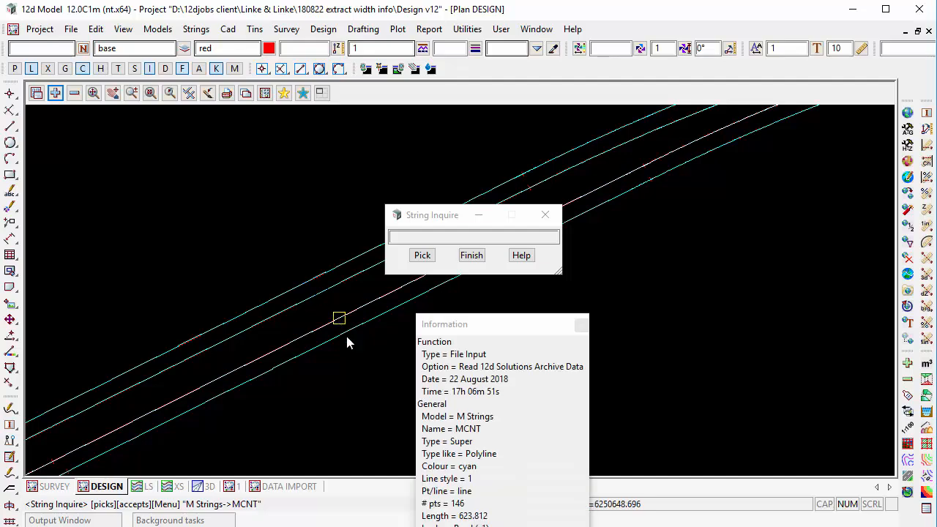
pyautogui.click(346, 333)
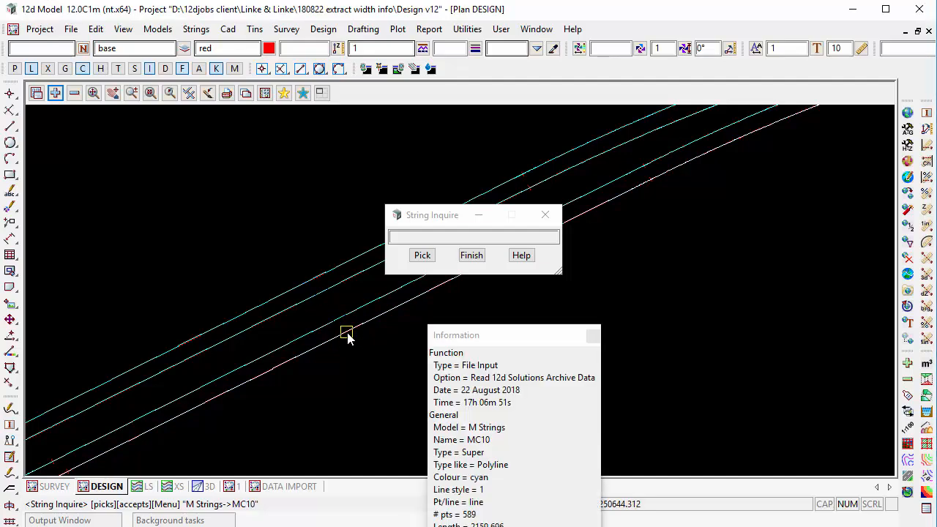
pyautogui.click(301, 287)
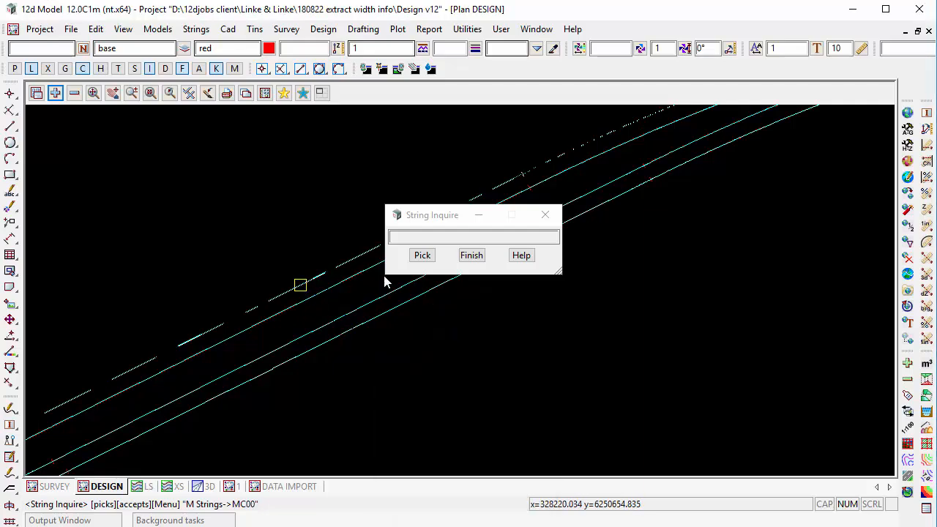
pyautogui.click(476, 256)
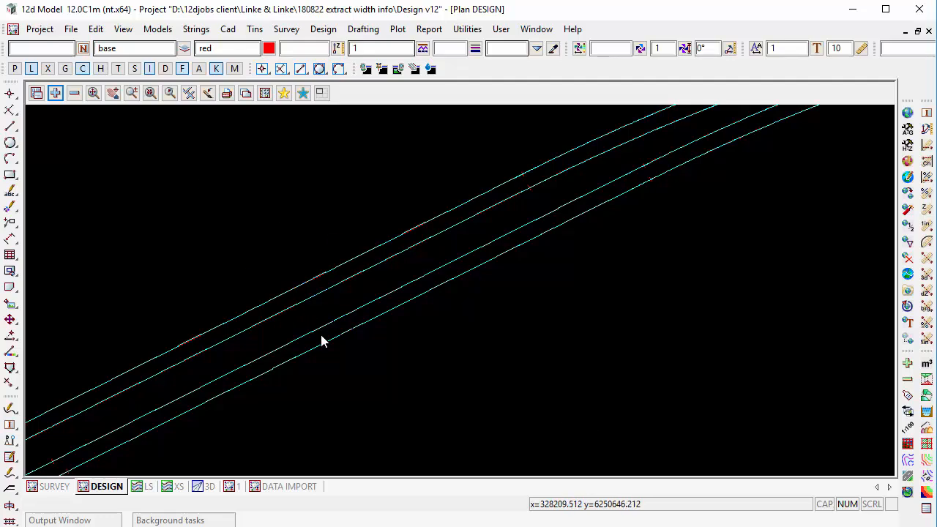
# Start a new x y z chainage-offset file output and place its dialog clear of the strings.
pyautogui.click(72, 28)
pyautogui.click(96, 29)
pyautogui.click(39, 28)
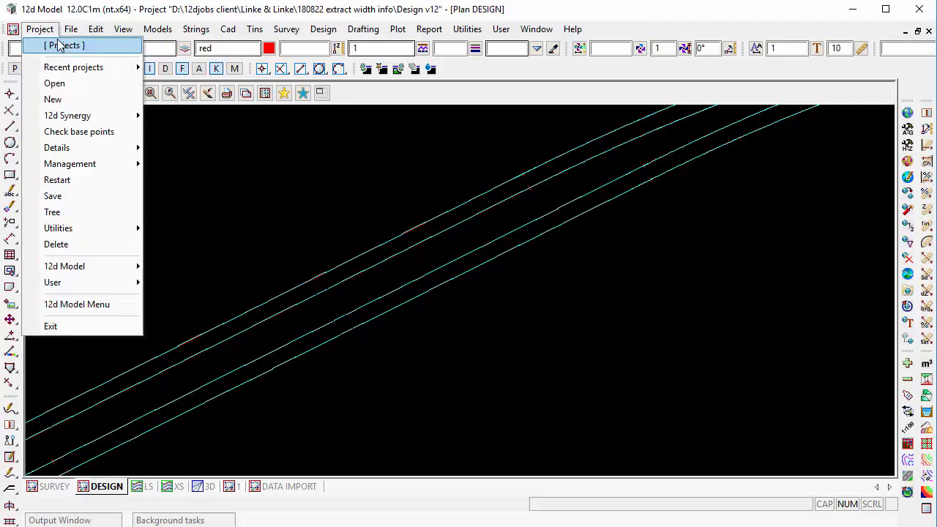
pyautogui.moveTo(71, 29)
pyautogui.moveTo(104, 83)
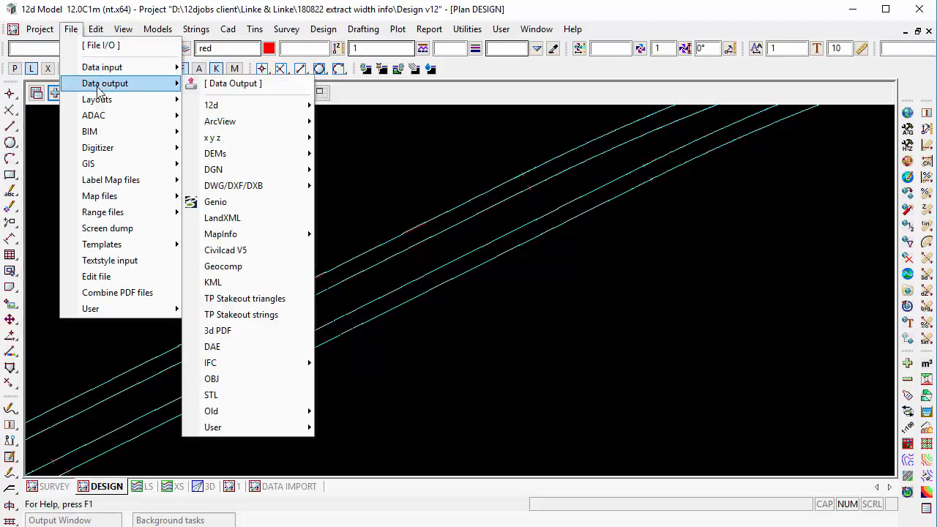
pyautogui.moveTo(261, 139)
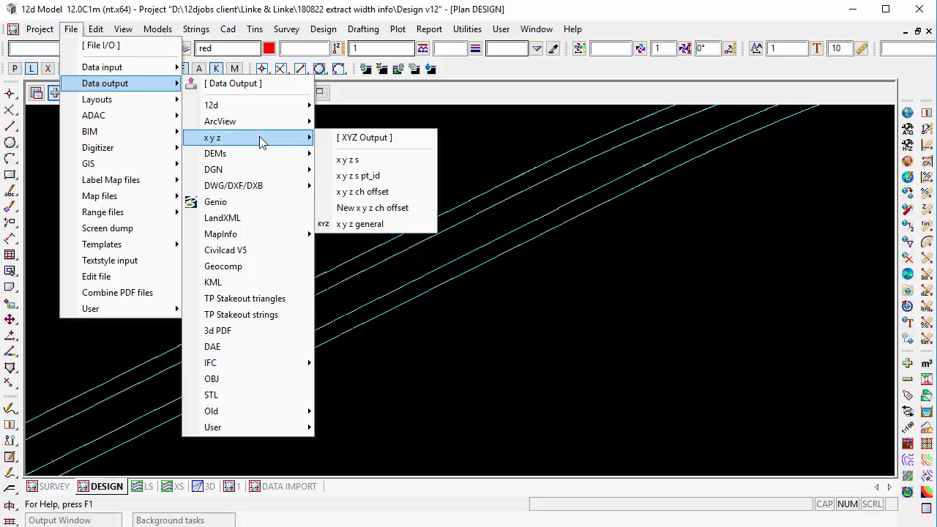
pyautogui.click(399, 208)
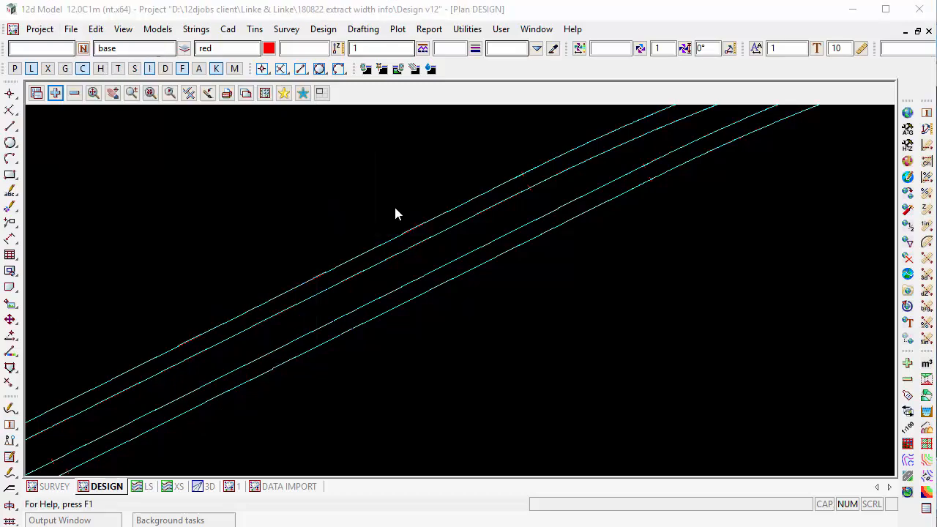
pyautogui.moveTo(443, 218); pyautogui.dragTo(580, 143)
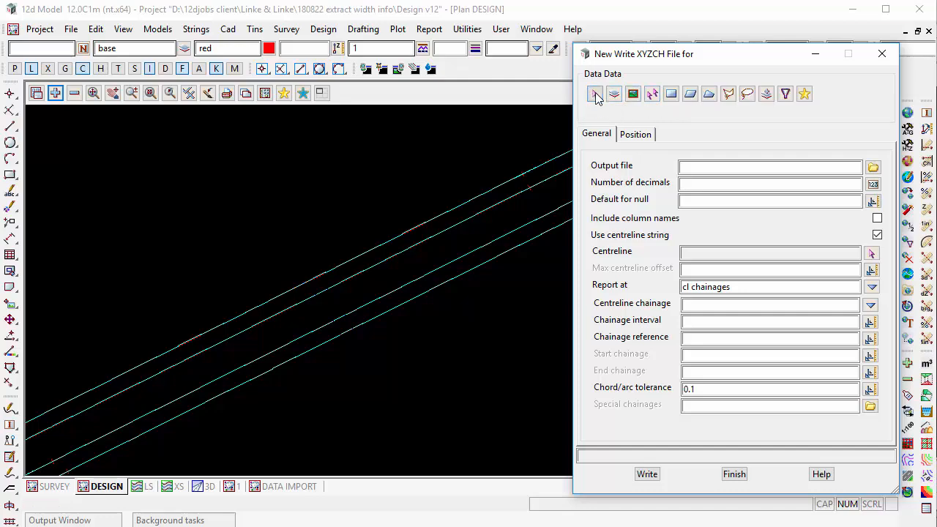
# Add the Edge Strings model to the DESIGN view and choose its northern edge string LE04 as the data to output.
pyautogui.click(596, 94)
pyautogui.click(485, 195)
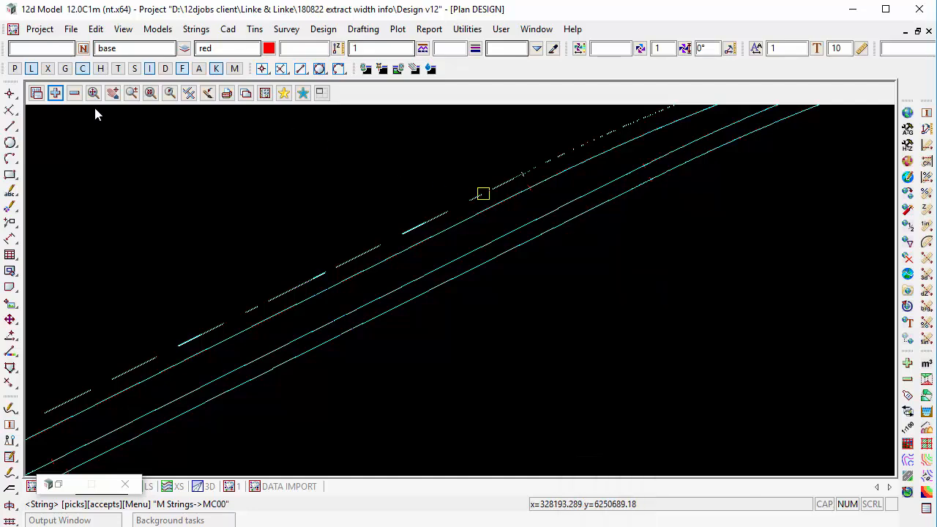
pyautogui.click(55, 93)
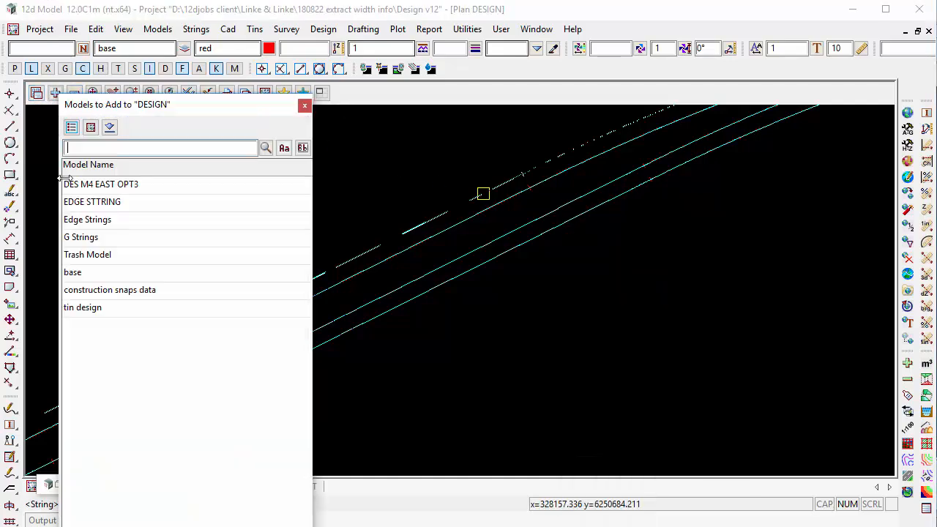
pyautogui.click(125, 226)
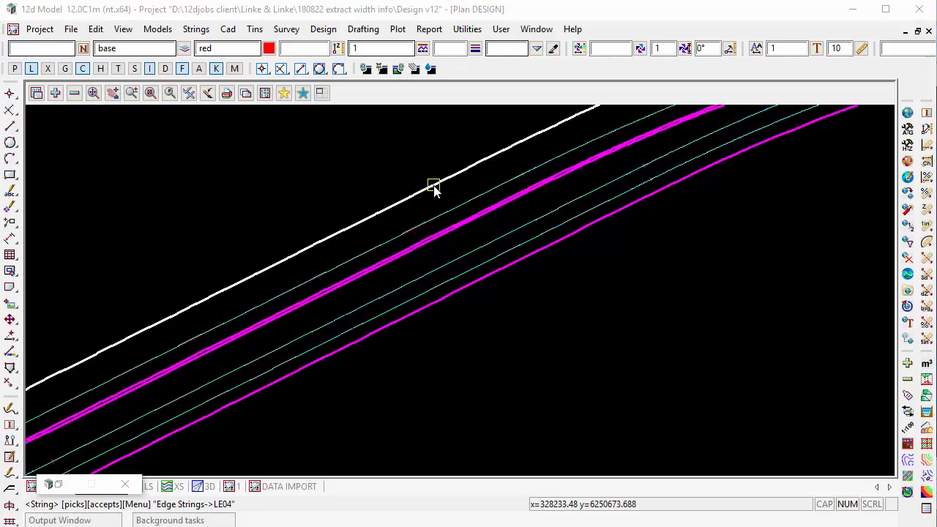
pyautogui.moveTo(434, 189)
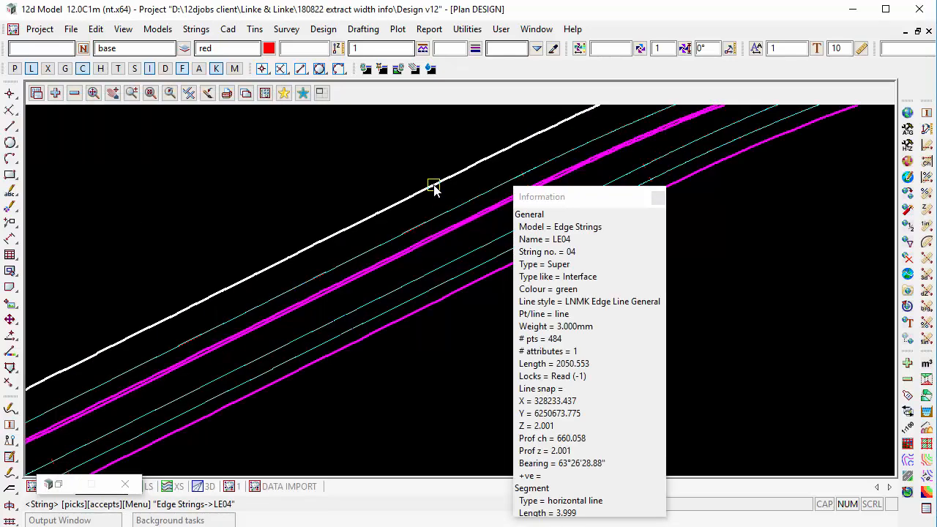
pyautogui.click(434, 189)
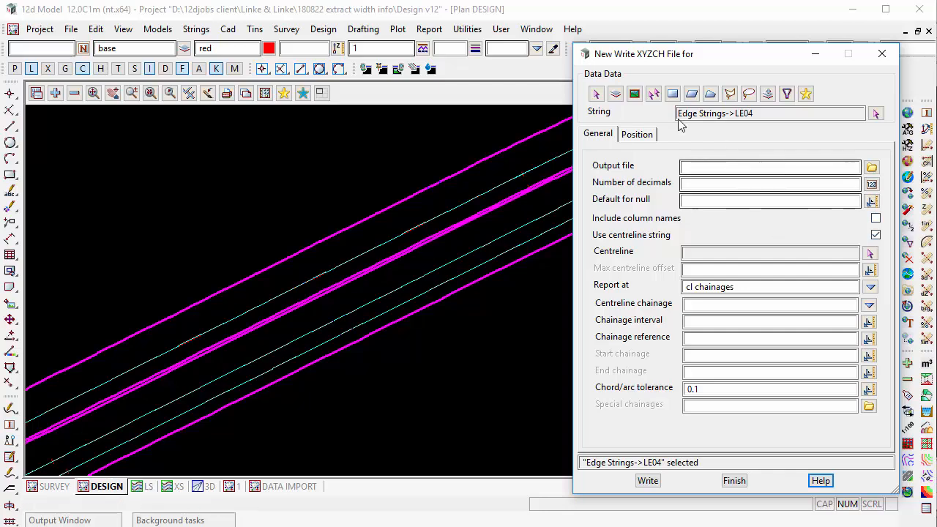
# Name the output file LE04, with 3 decimals and "null" as the default for null values.
pyautogui.click(807, 169)
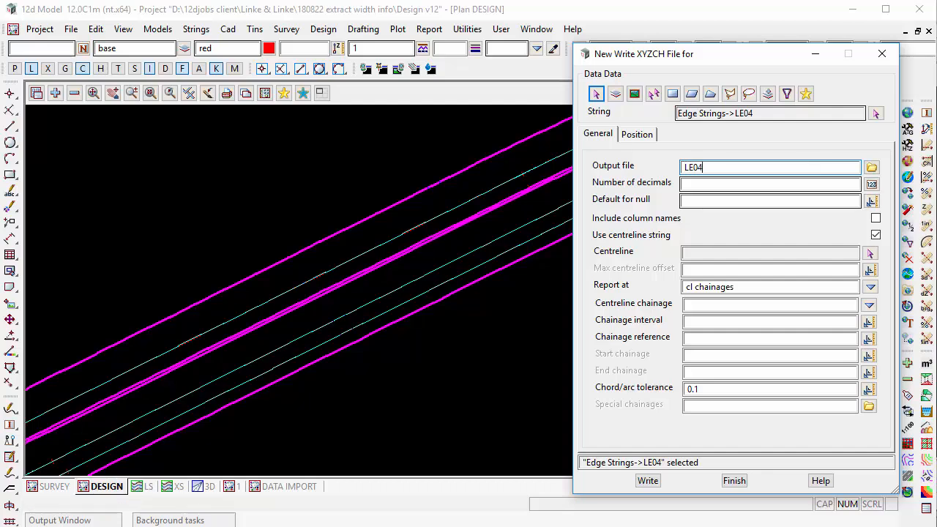
pyautogui.click(763, 182)
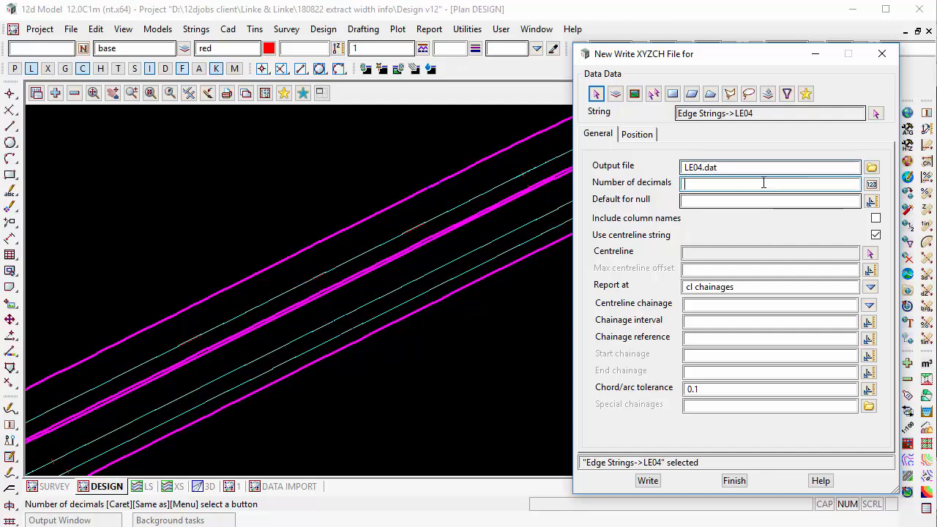
pyautogui.write('3')
pyautogui.click(739, 202)
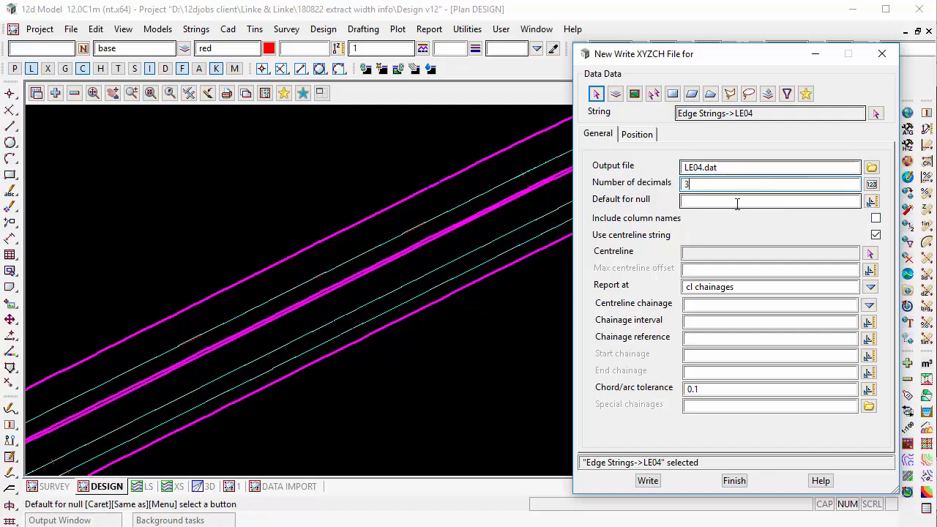
pyautogui.write('null')
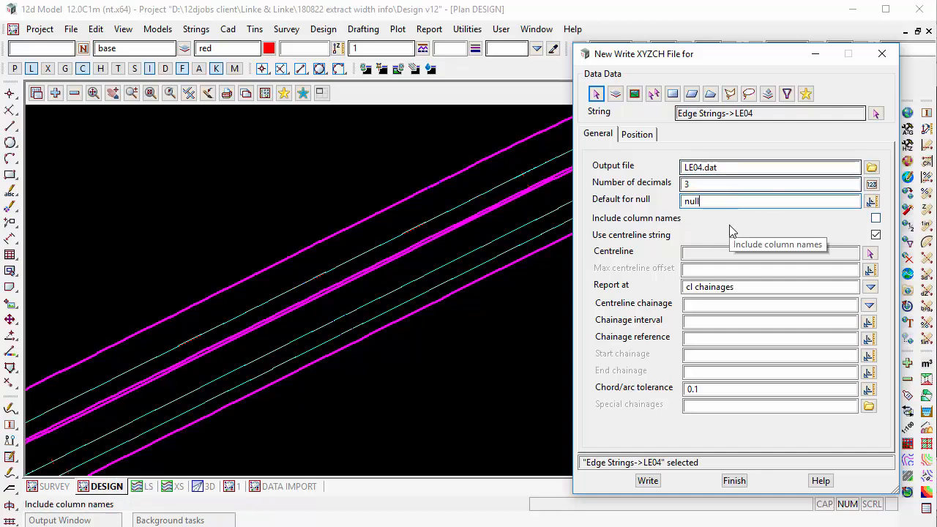
# Choose the alignment string MC00 from the M Strings model as the centreline for the output.
pyautogui.click(873, 253)
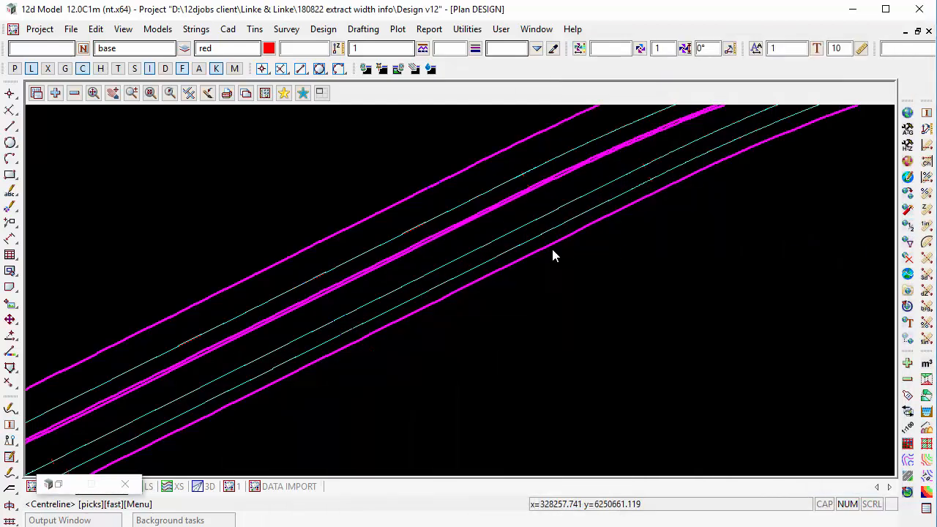
pyautogui.click(423, 226)
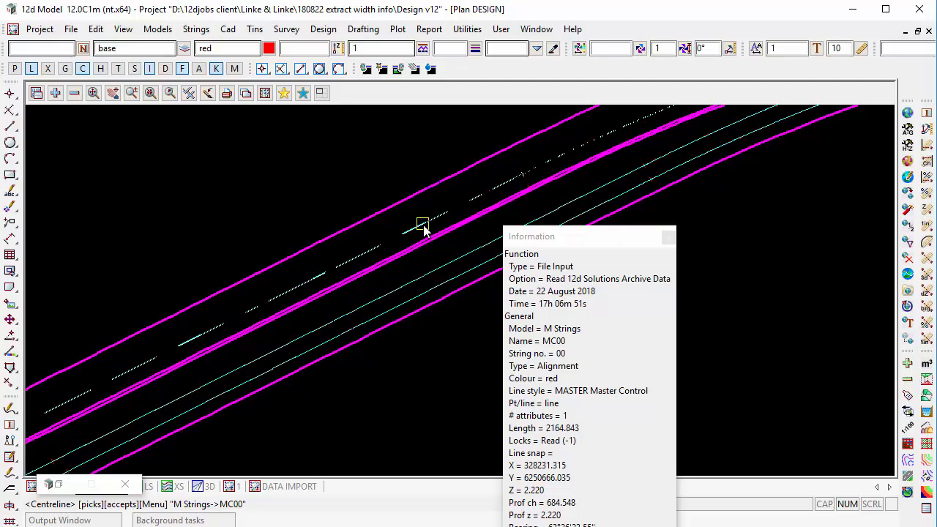
pyautogui.middleClick(424, 225)
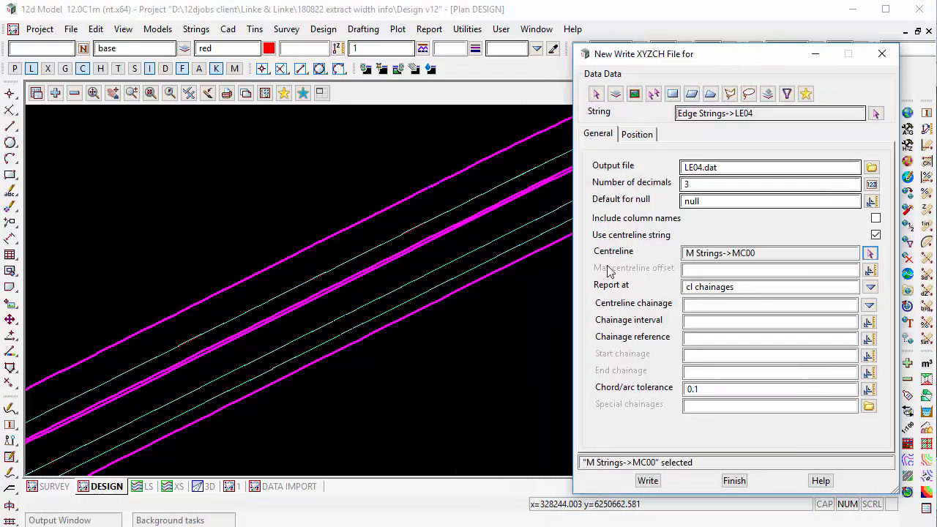
# Report centreline chainages at a regular interval of 20 with a chainage reference of 0.
pyautogui.click(734, 304)
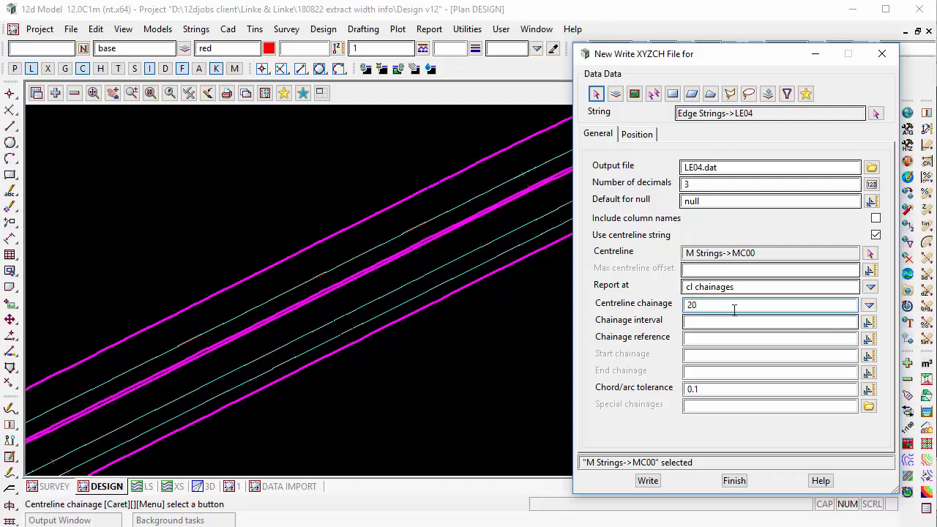
pyautogui.press('BackSpace')
pyautogui.press('BackSpace')
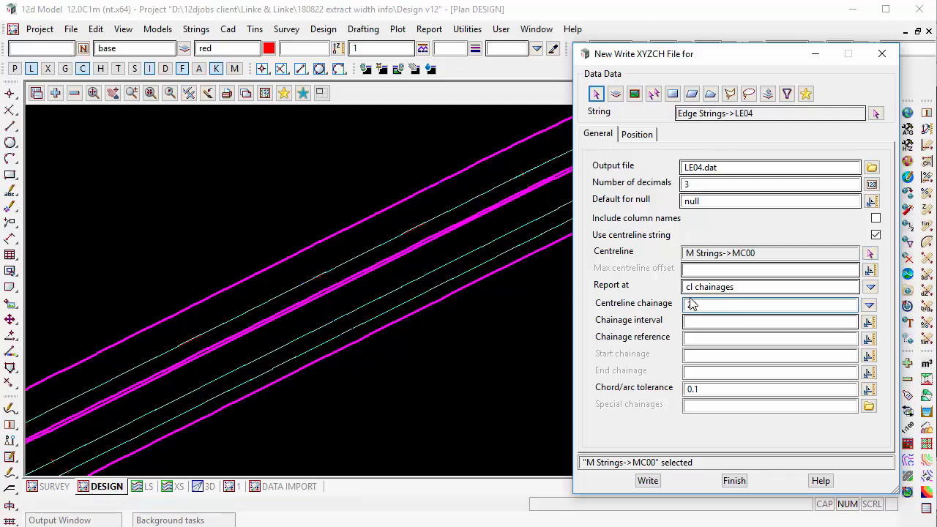
pyautogui.click(869, 305)
pyautogui.click(908, 335)
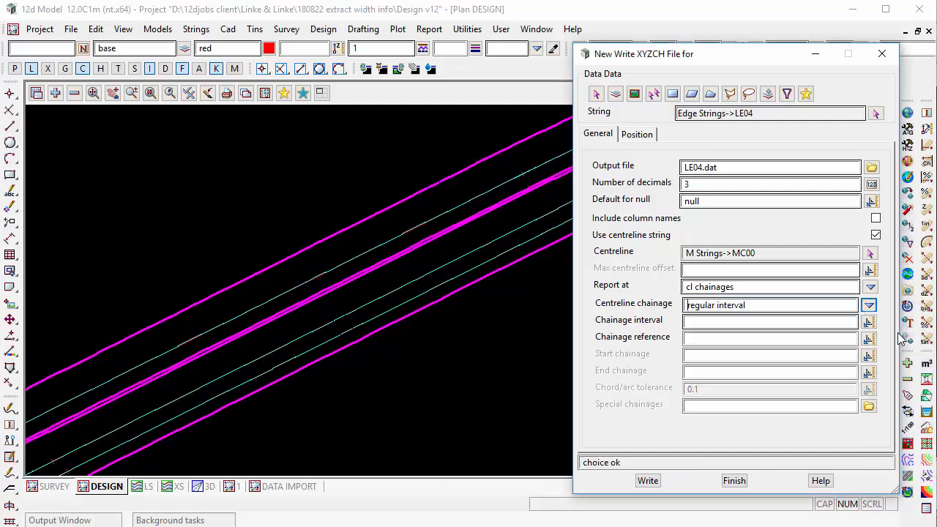
pyautogui.click(761, 323)
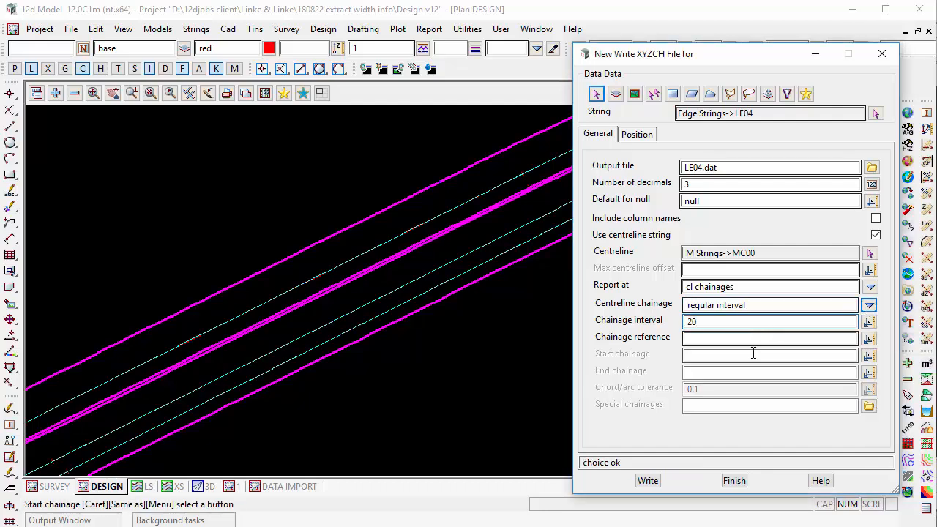
pyautogui.click(743, 341)
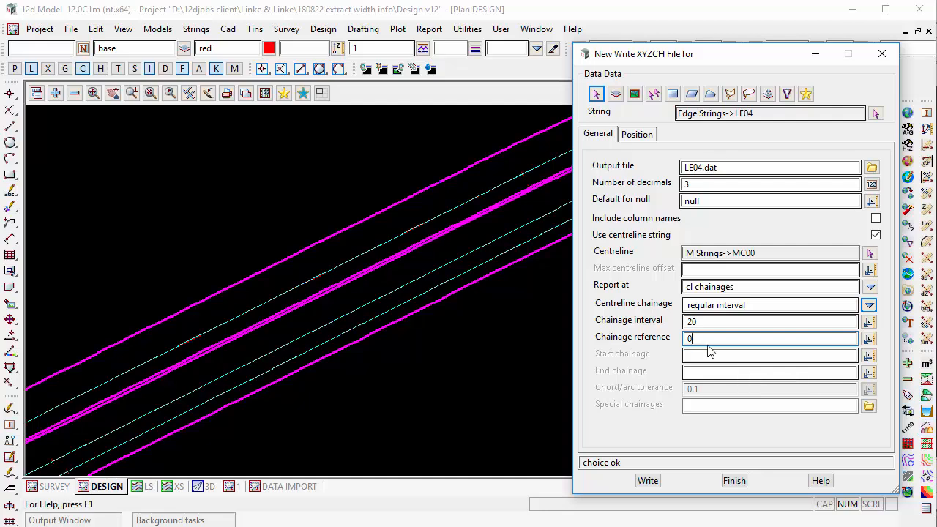
# Assign output position 1 to the name, 2 to CL chainage and 3 to CL offset, and write the LE04 file.
pyautogui.click(637, 134)
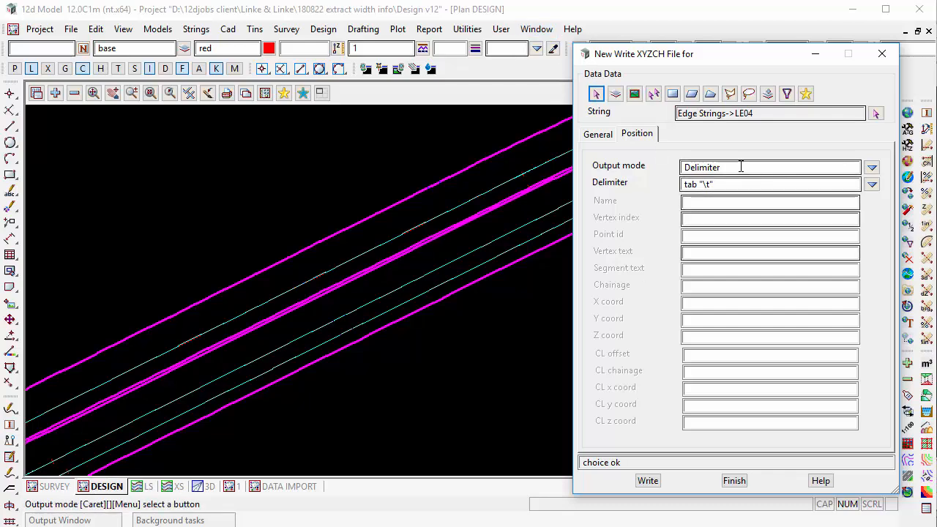
pyautogui.click(693, 199)
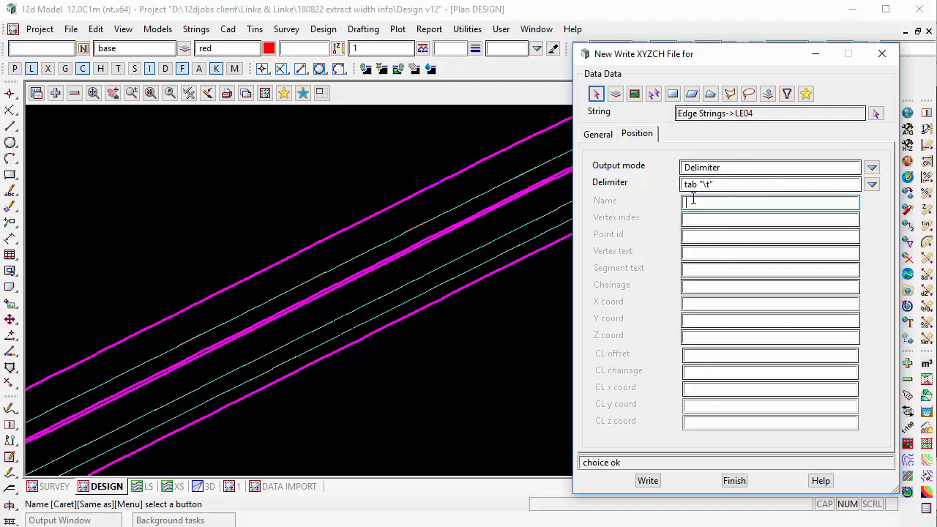
pyautogui.write('1')
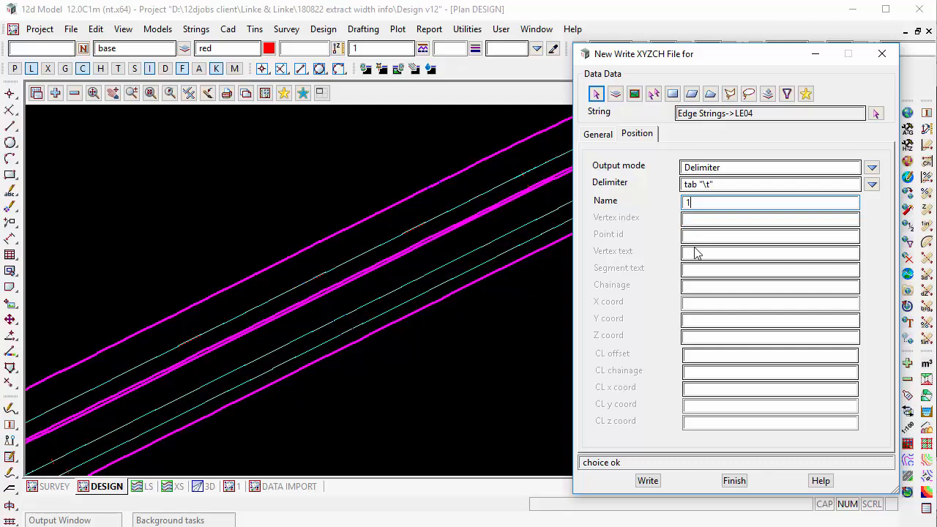
pyautogui.click(689, 372)
pyautogui.write('2')
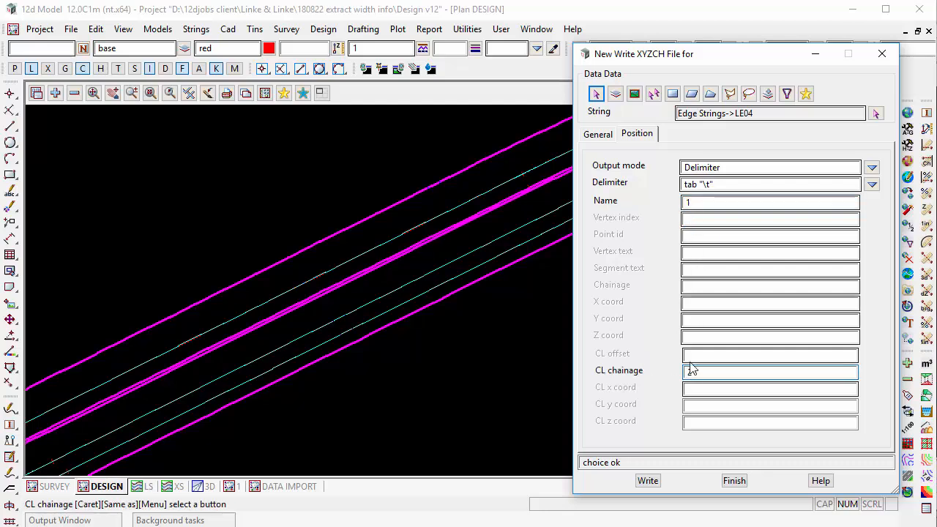
pyautogui.write('2')
pyautogui.click(695, 353)
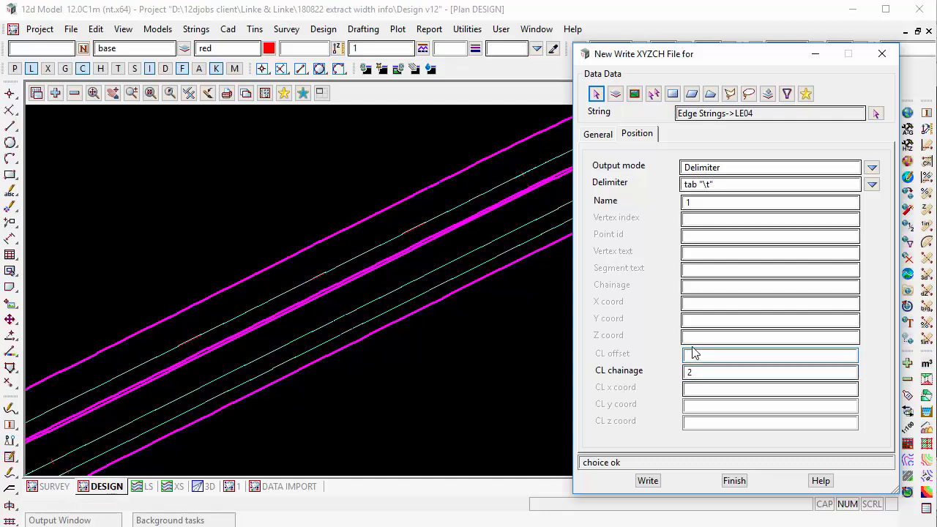
pyautogui.write('3')
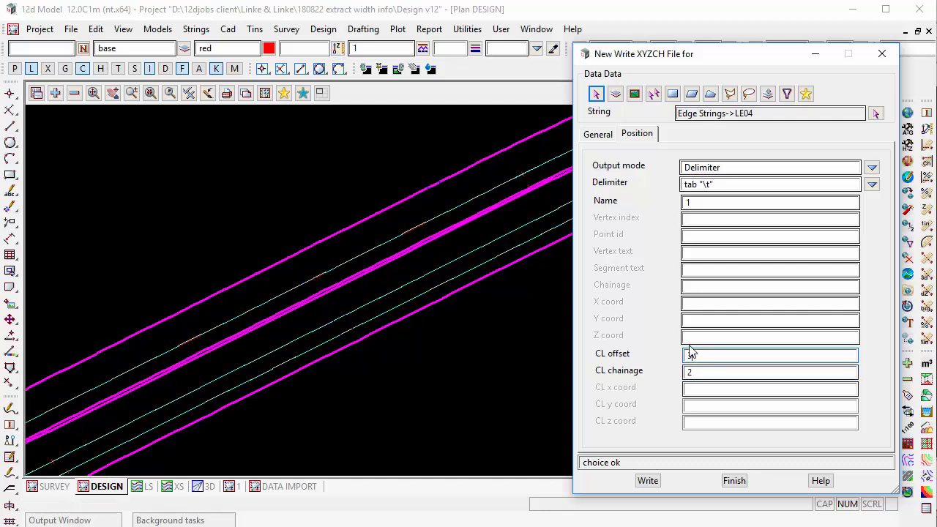
pyautogui.click(648, 481)
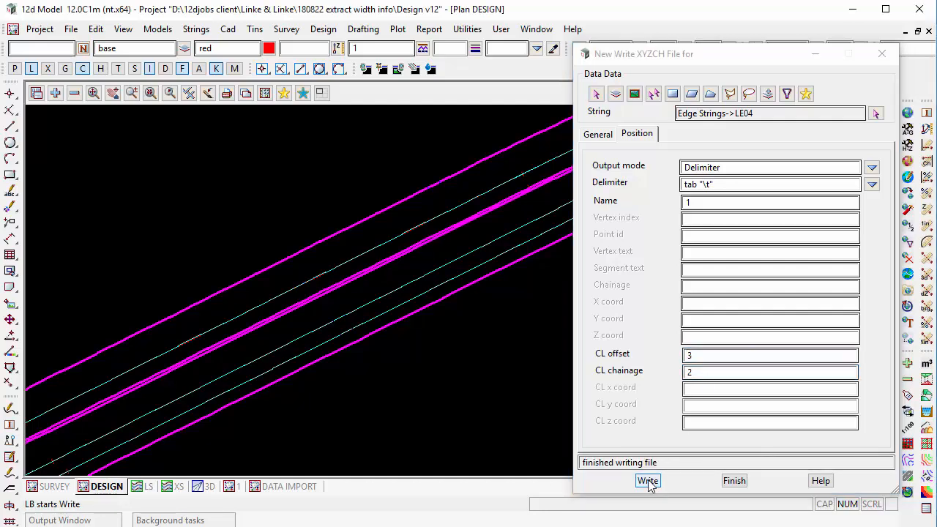
pyautogui.click(585, 138)
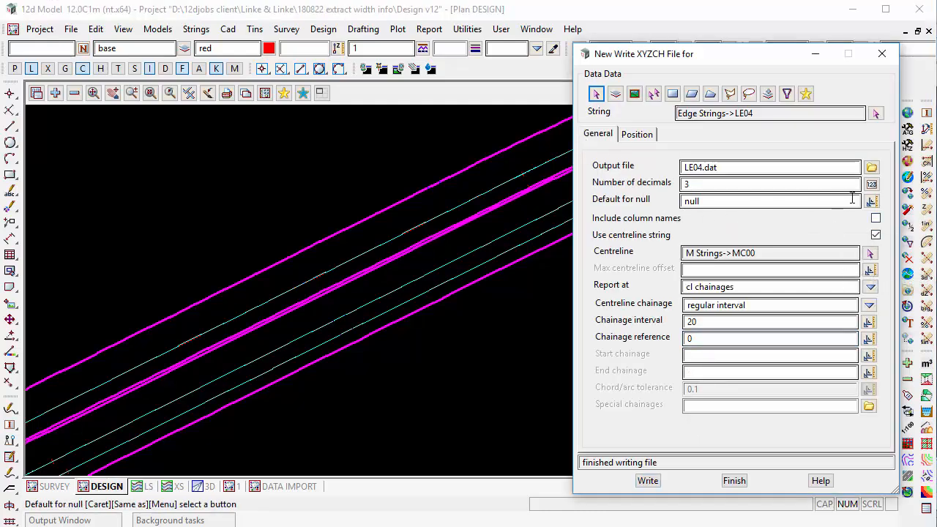
# Open the written LE04.dat file in the text editor, review its chainages and offsets, and return to the file-writing dialog.
pyautogui.click(872, 168)
pyautogui.click(889, 500)
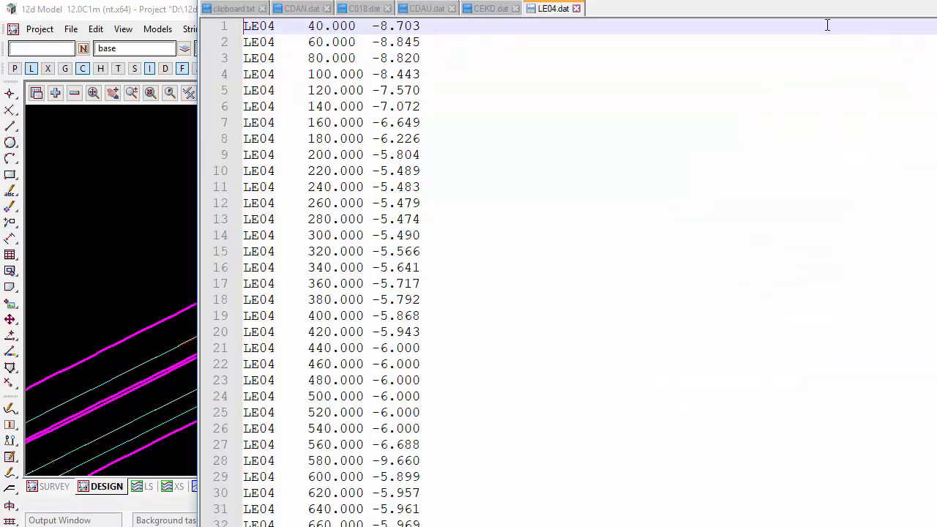
pyautogui.moveTo(723, 0); pyautogui.dragTo(554, 25)
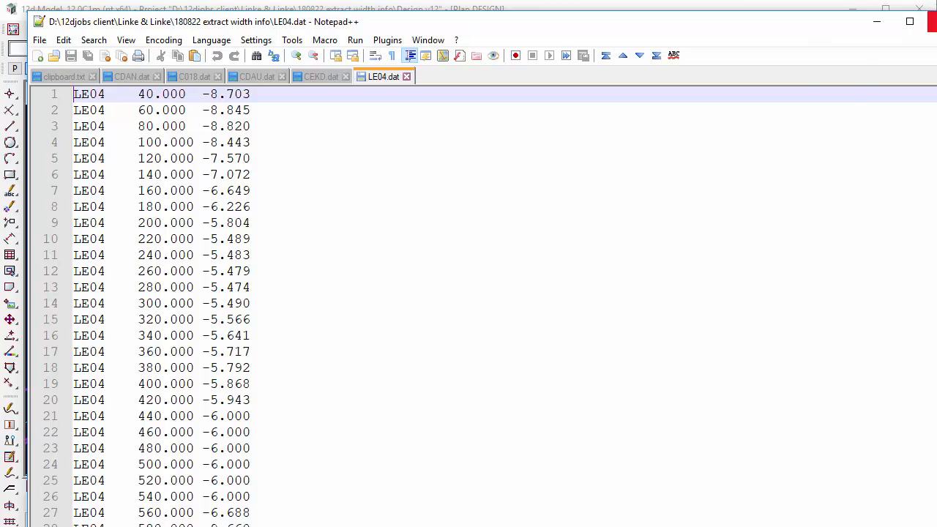
pyautogui.click(931, 22)
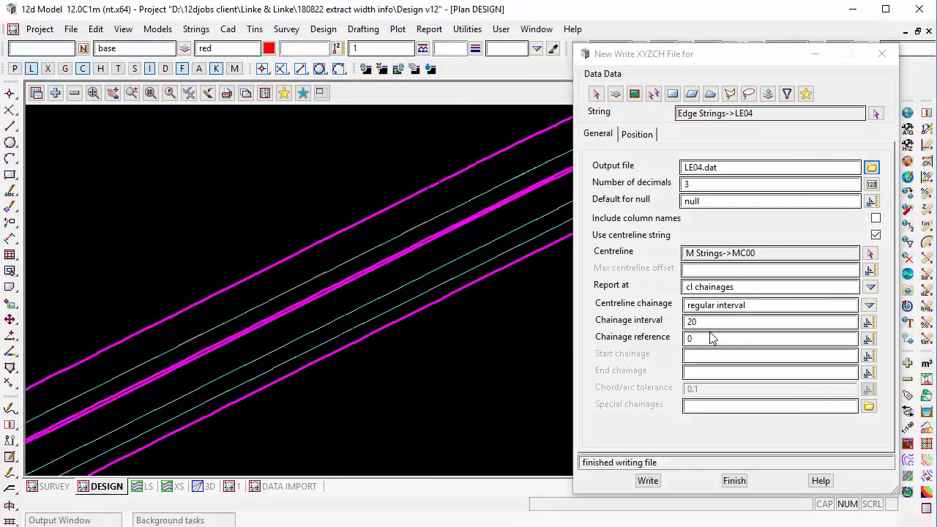
# Include column names in the output and rewrite LE04.dat, replacing the existing file.
pyautogui.click(647, 220)
pyautogui.click(644, 480)
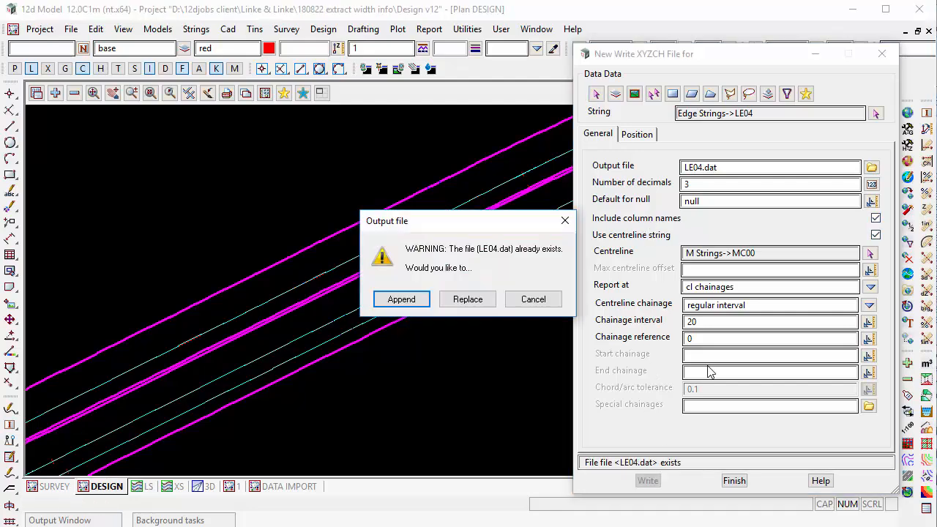
pyautogui.click(476, 299)
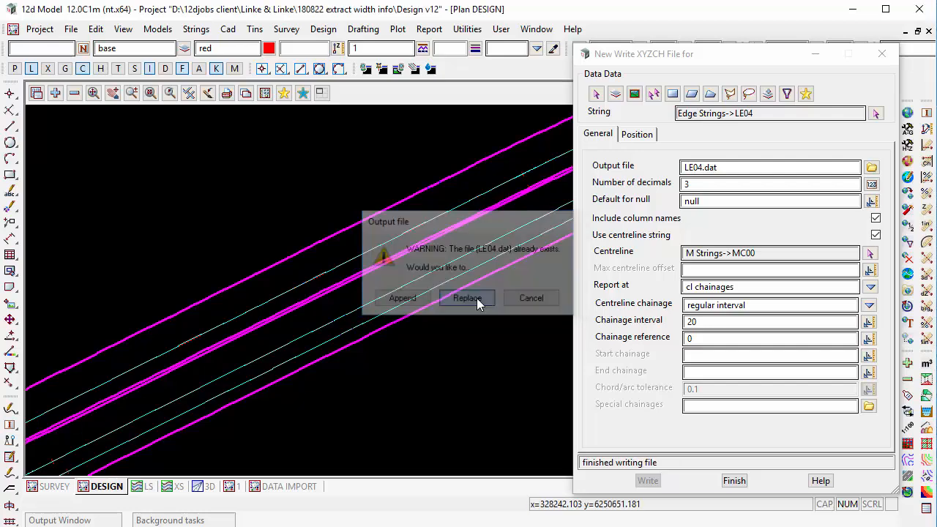
# Open the rewritten LE04.dat, copy all of its contents, and paste them into cell A1 of the blank Excel workbook.
pyautogui.click(872, 168)
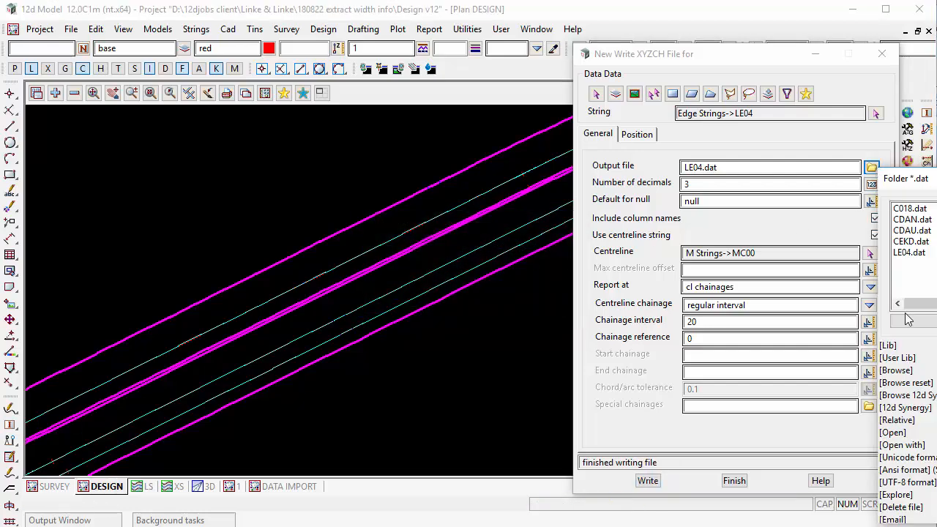
pyautogui.click(902, 433)
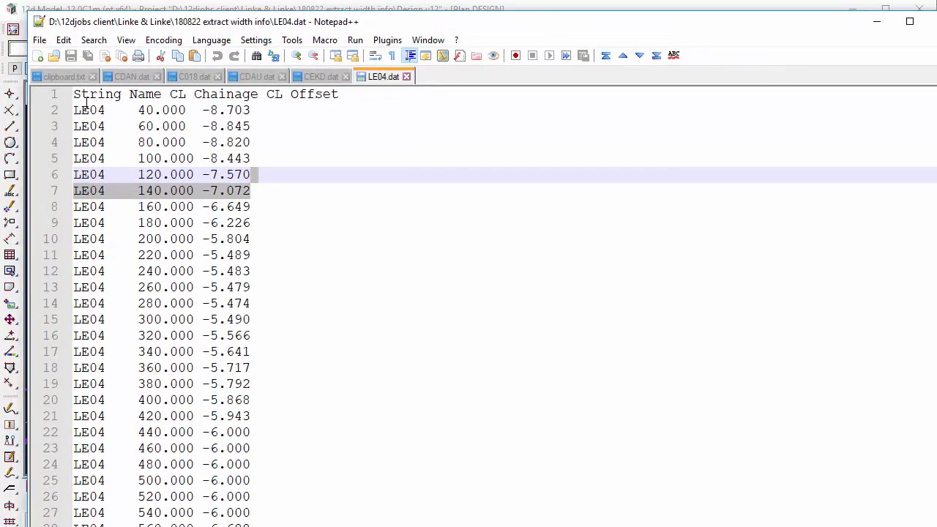
pyautogui.click(144, 287)
pyautogui.hotkey('ctrl', 'a')
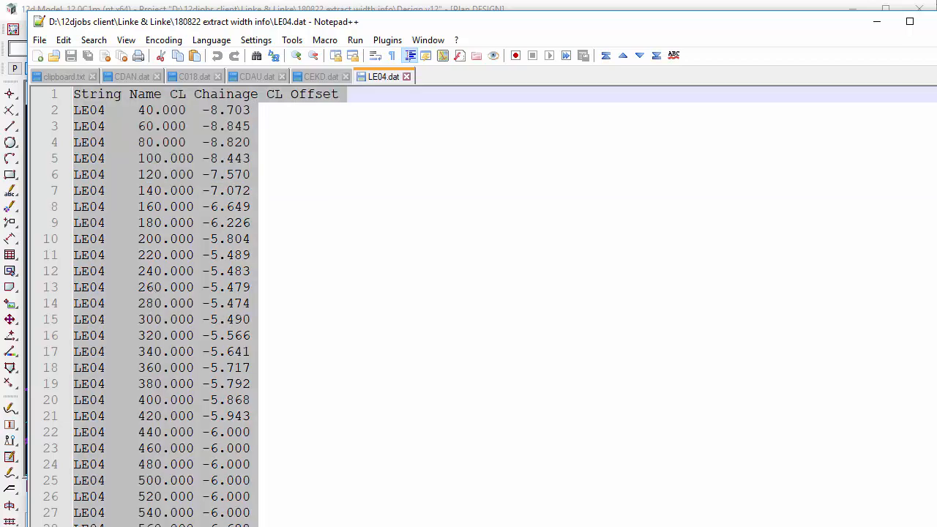
pyautogui.hotkey('alt', 'Tab')
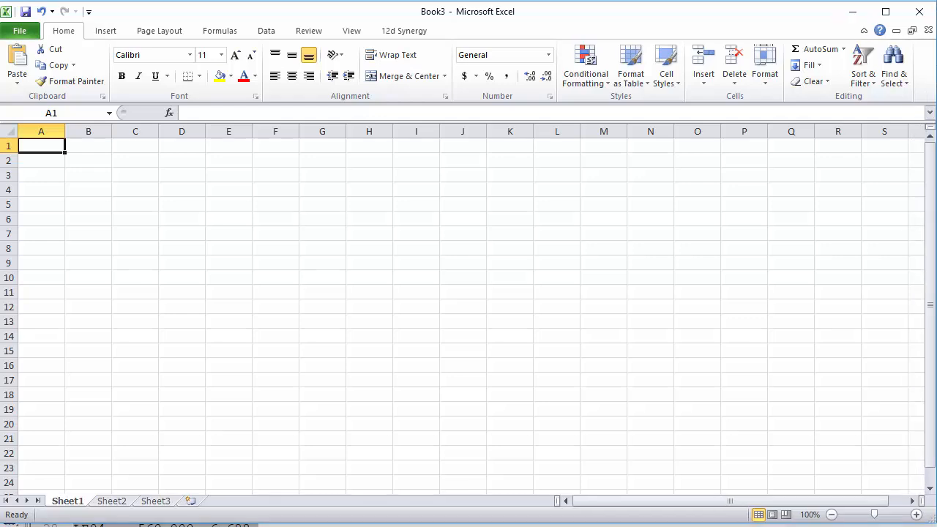
pyautogui.hotkey('ctrl', 'v')
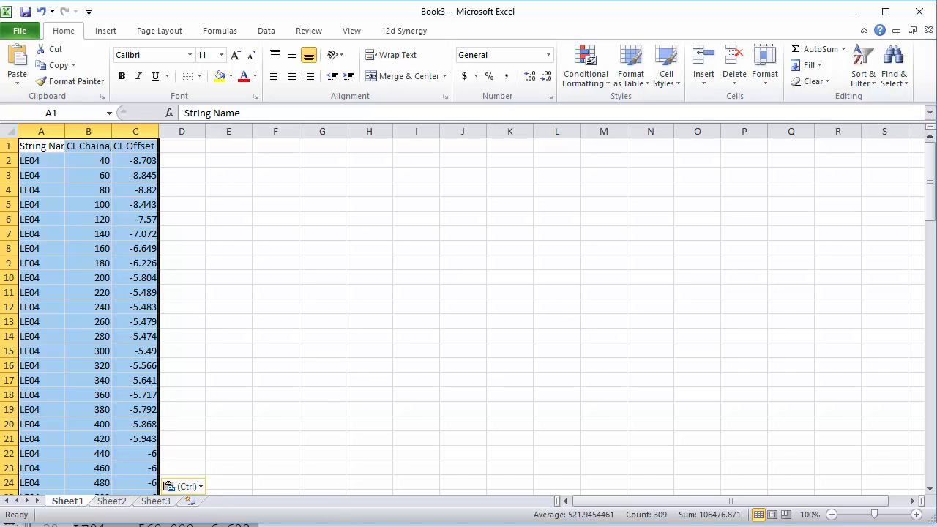
# Close the workbook holding the pasted LE04 data without saving it and return to 12d Model.
pyautogui.click(135, 163)
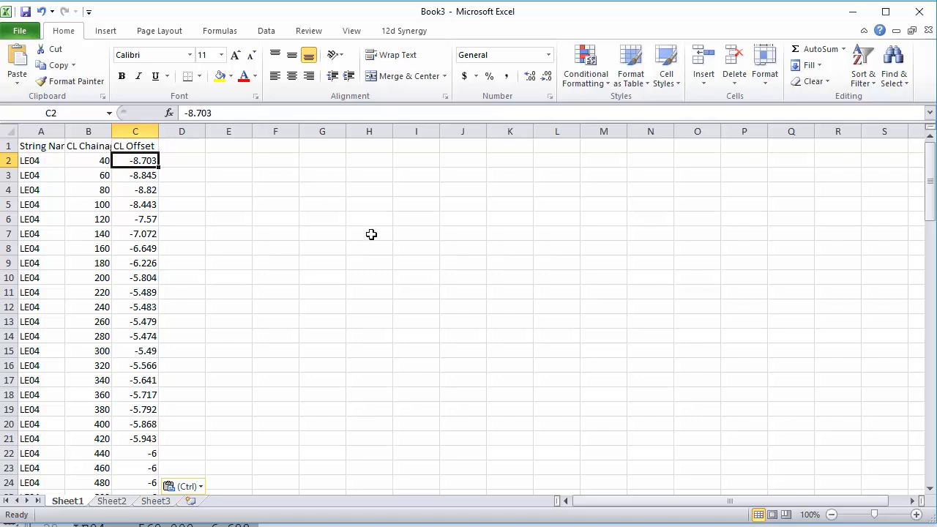
pyautogui.click(921, 12)
pyautogui.click(558, 330)
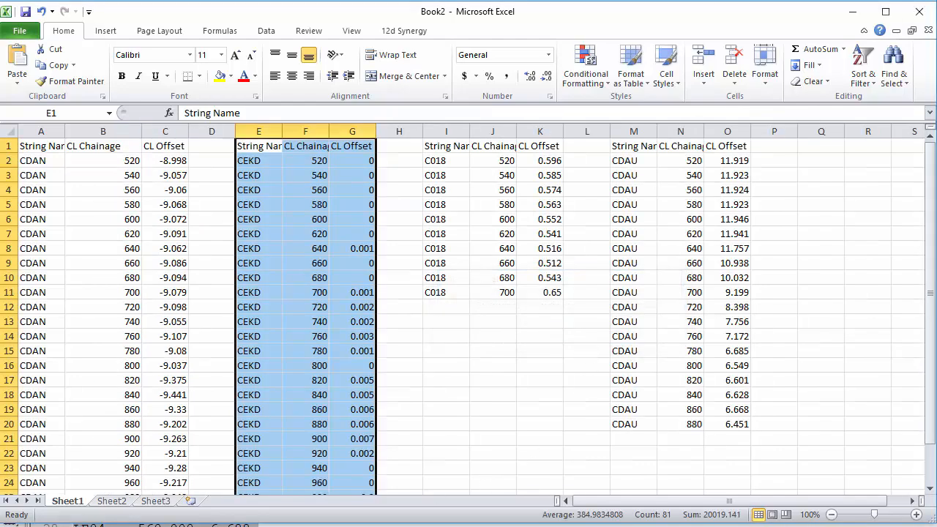
pyautogui.click(363, 526)
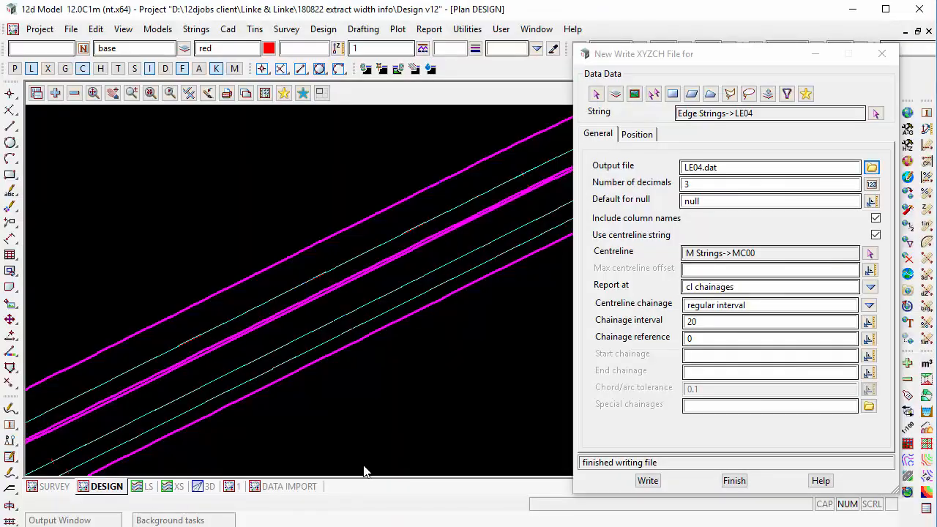
# Dump the Write XYZCH settings to a file named LE04 in xml screen layout format, and close the dialog.
pyautogui.click(566, 19)
pyautogui.click(589, 148)
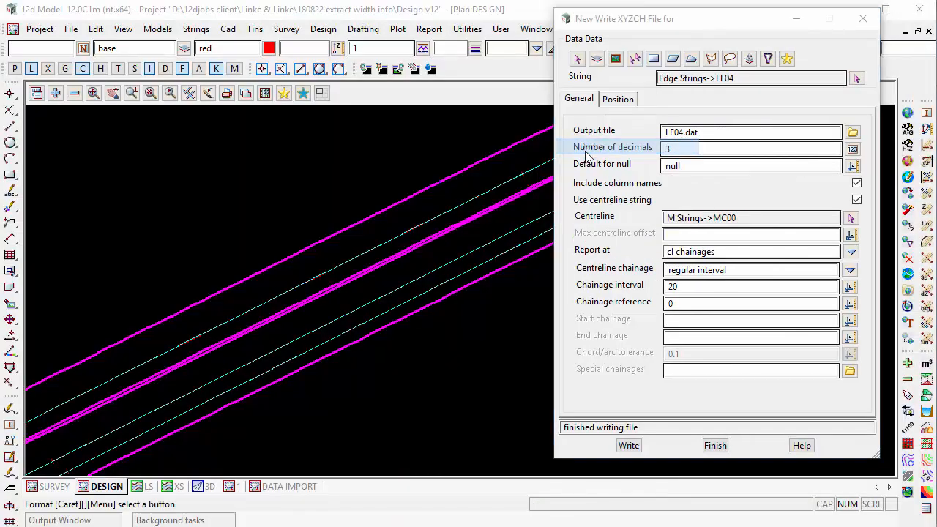
pyautogui.moveTo(758, 202); pyautogui.dragTo(525, 223)
pyautogui.write('L')
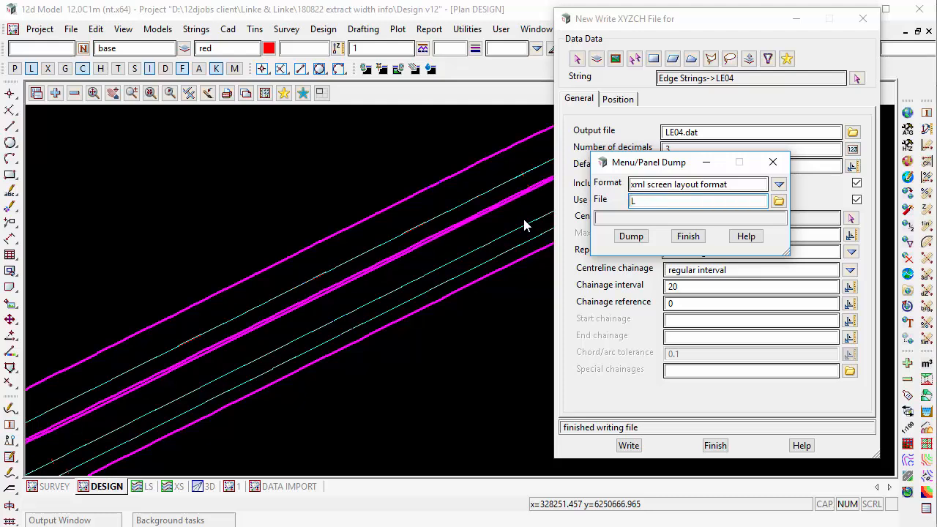
pyautogui.write('E04')
pyautogui.click(630, 237)
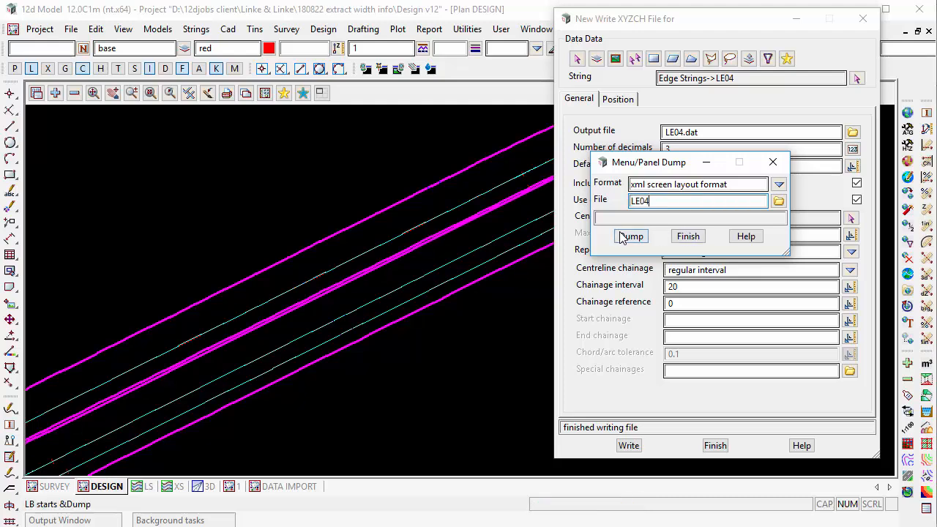
pyautogui.click(688, 236)
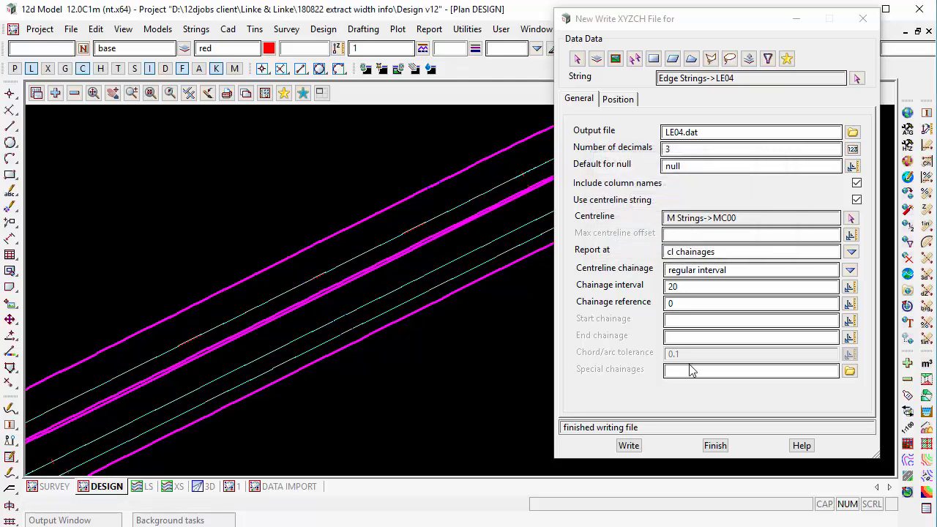
pyautogui.click(714, 445)
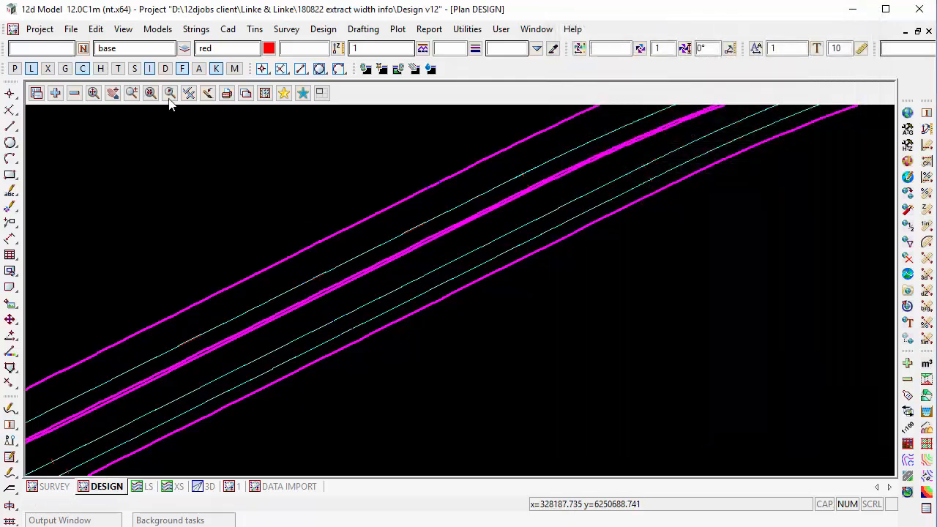
# Load the saved screen layout LE04.slx to restore the Write XYZCH settings.
pyautogui.click(70, 29)
pyautogui.moveTo(109, 103)
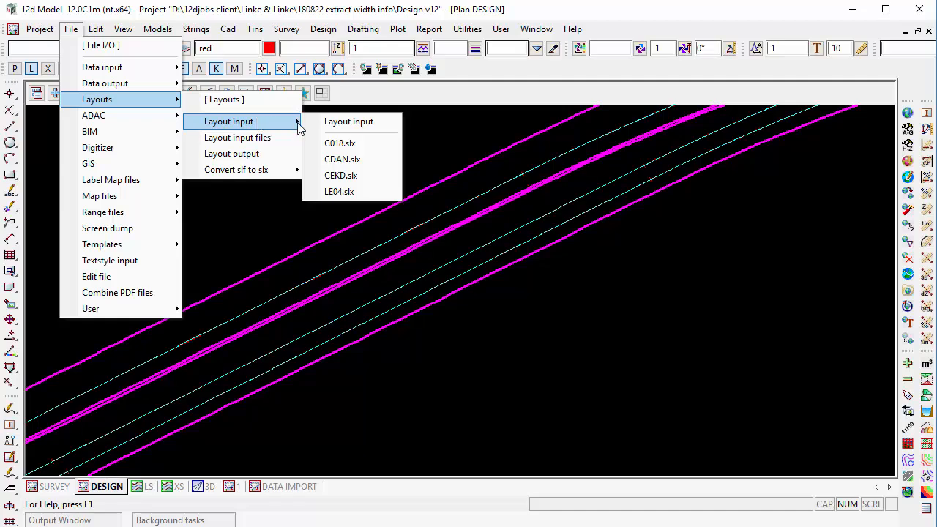
pyautogui.click(334, 194)
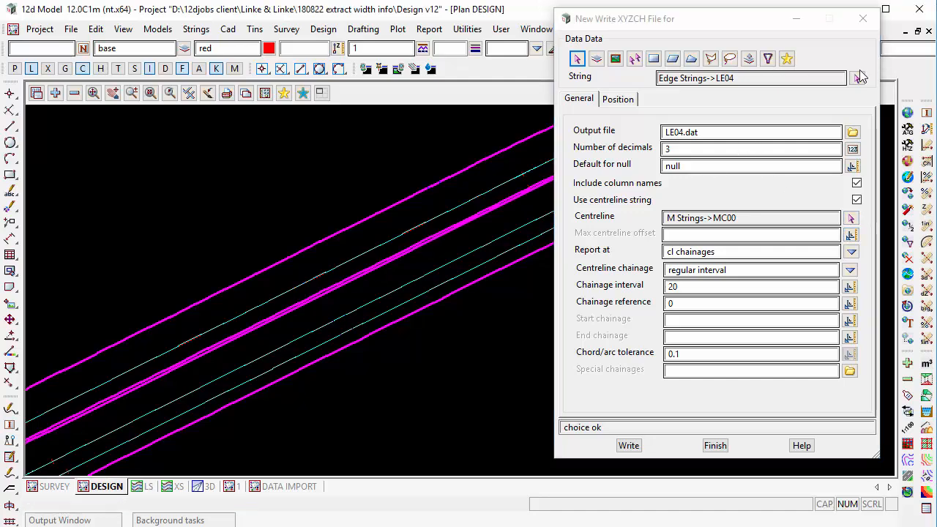
# Replace the string to report with CDAU from the Edge Strings model, picking it in the plan view.
pyautogui.click(858, 78)
pyautogui.click(396, 257)
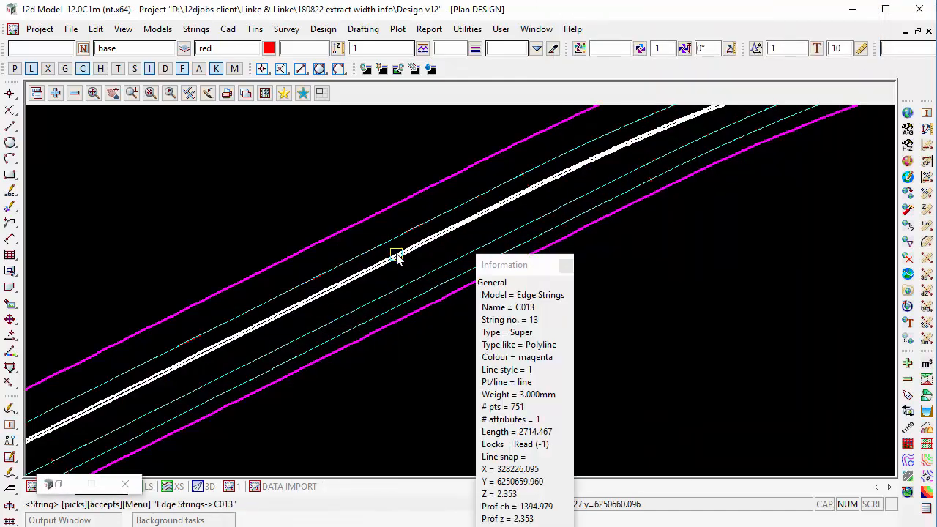
pyautogui.click(392, 239)
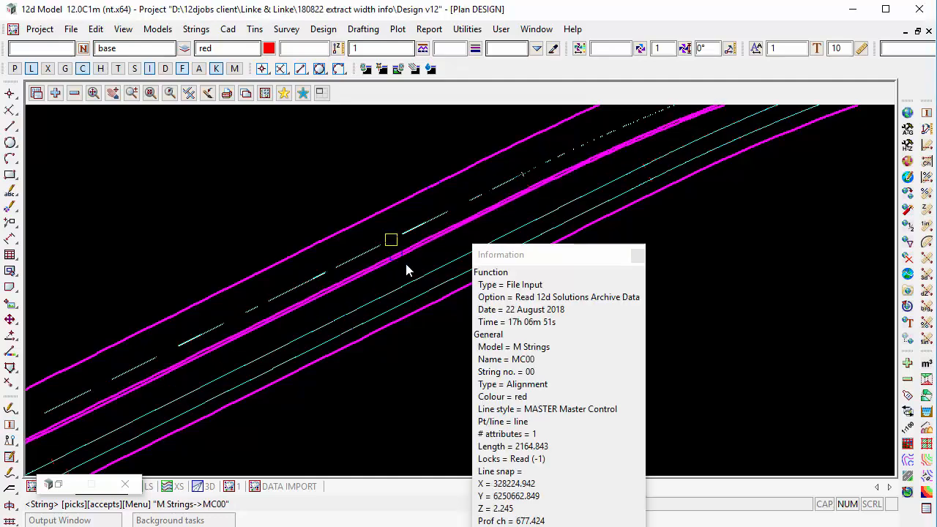
pyautogui.scroll(3, 374, 275)
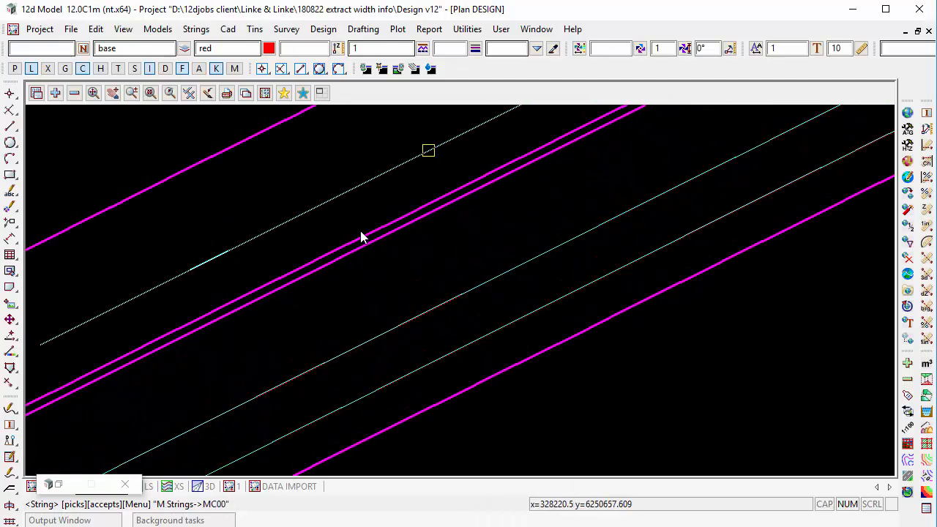
pyautogui.click(362, 237)
pyautogui.scroll(-5, 441, 261)
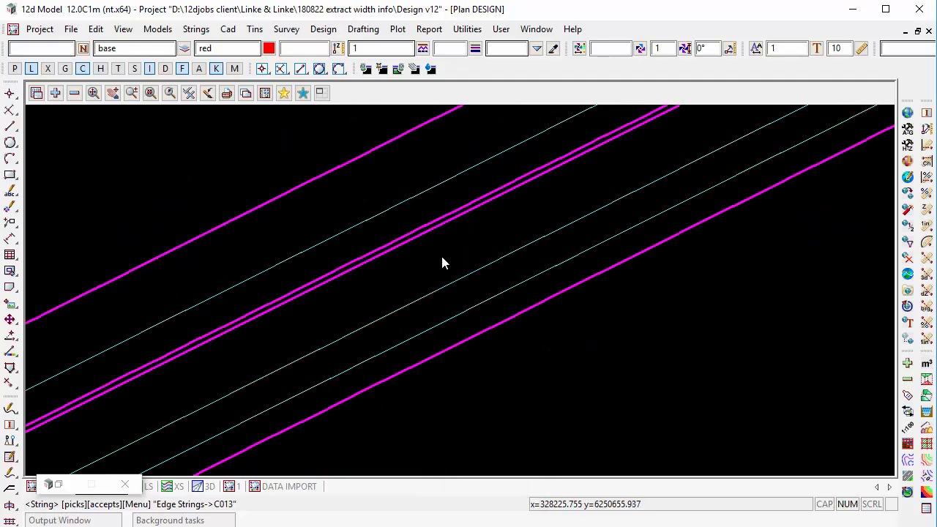
pyautogui.scroll(5, 451, 273)
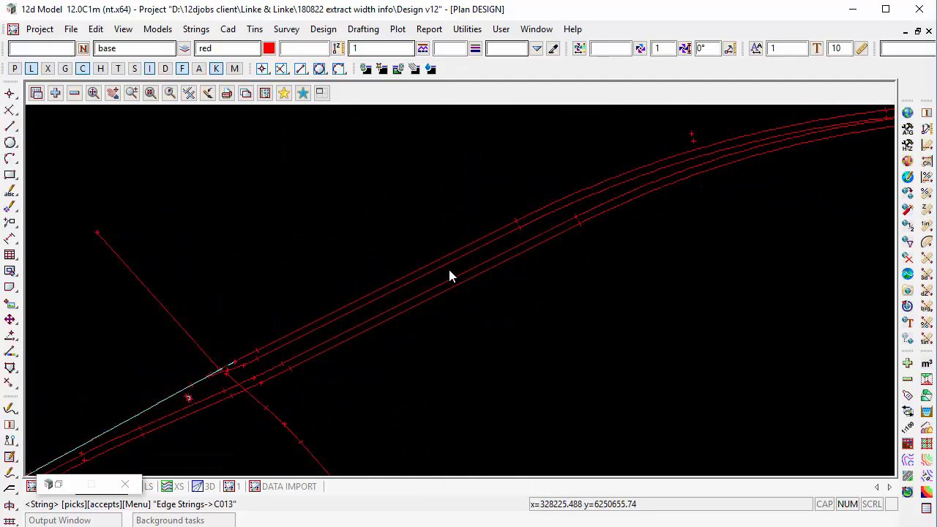
pyautogui.click(450, 380)
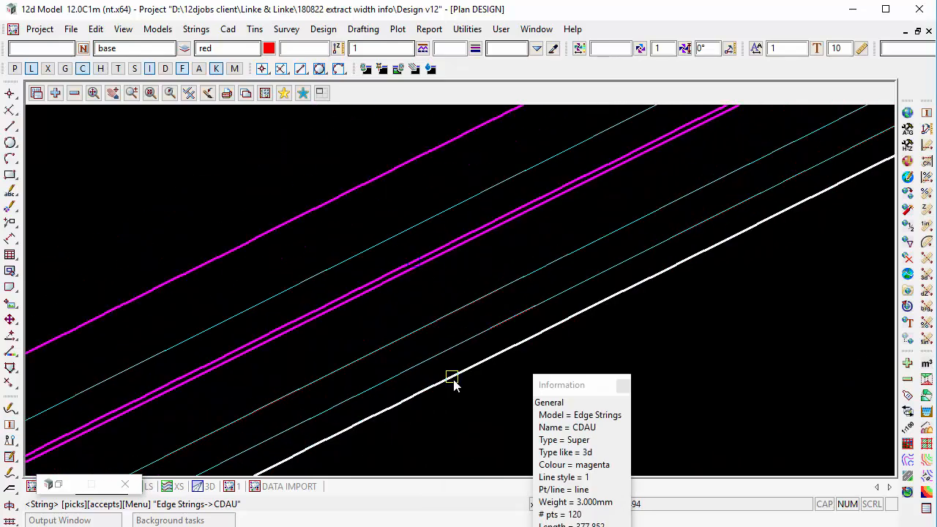
pyautogui.middleClick(450, 380)
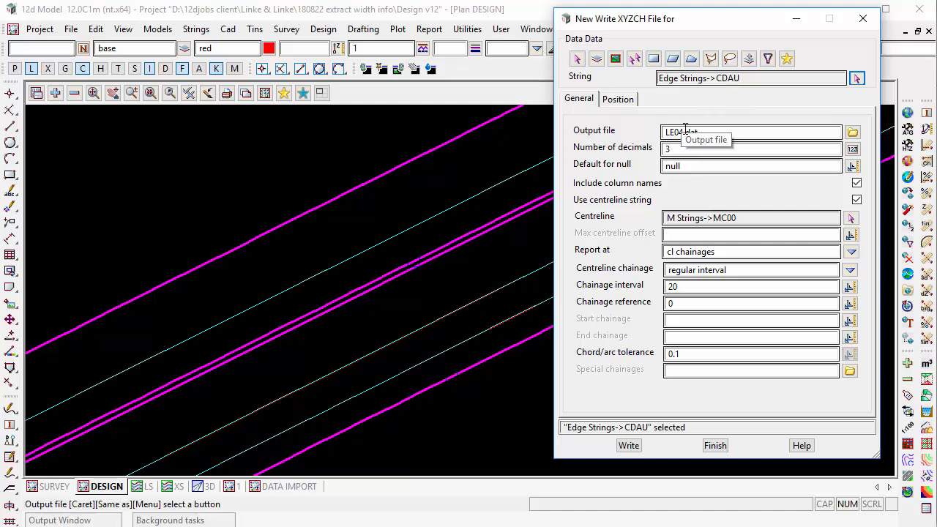
# Change the output file to CDAU.dat and write it, replacing the existing file.
pyautogui.moveTo(681, 132); pyautogui.dragTo(619, 133)
pyautogui.write('C')
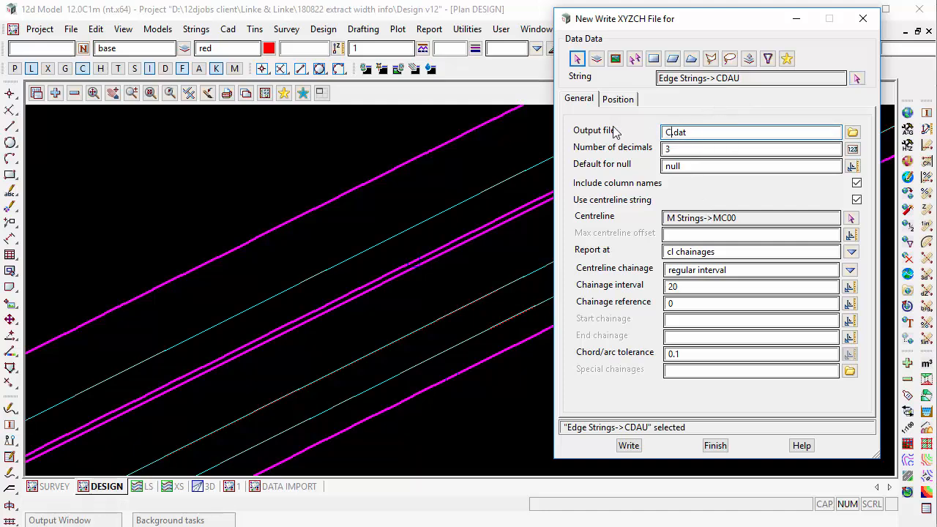
pyautogui.write('DAU')
pyautogui.click(626, 446)
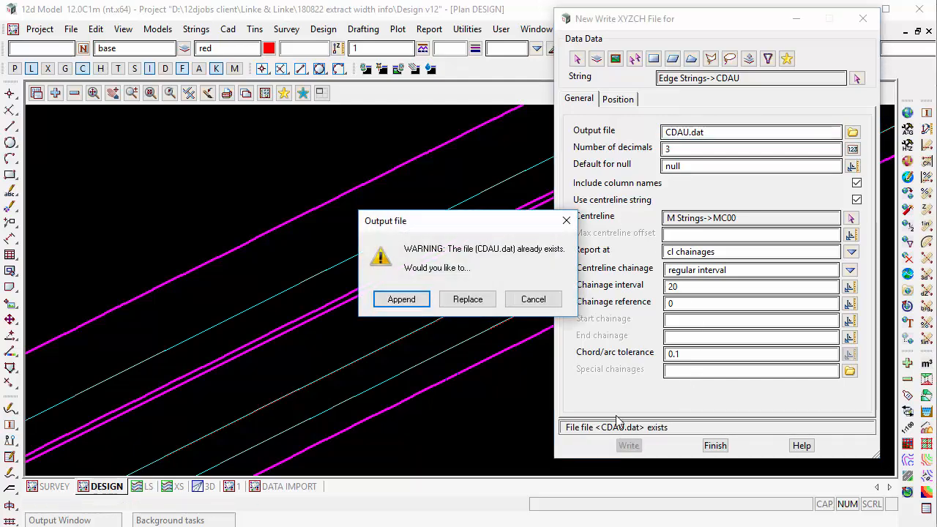
pyautogui.click(468, 300)
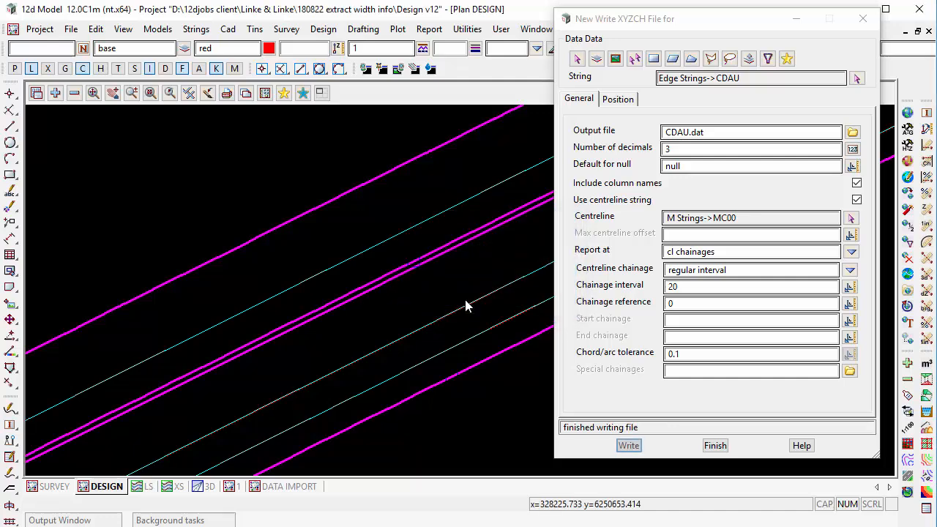
# Open CDAU.dat in the text editor, reload its modified contents, review the chainages and offsets, and minimise the editor.
pyautogui.click(853, 132)
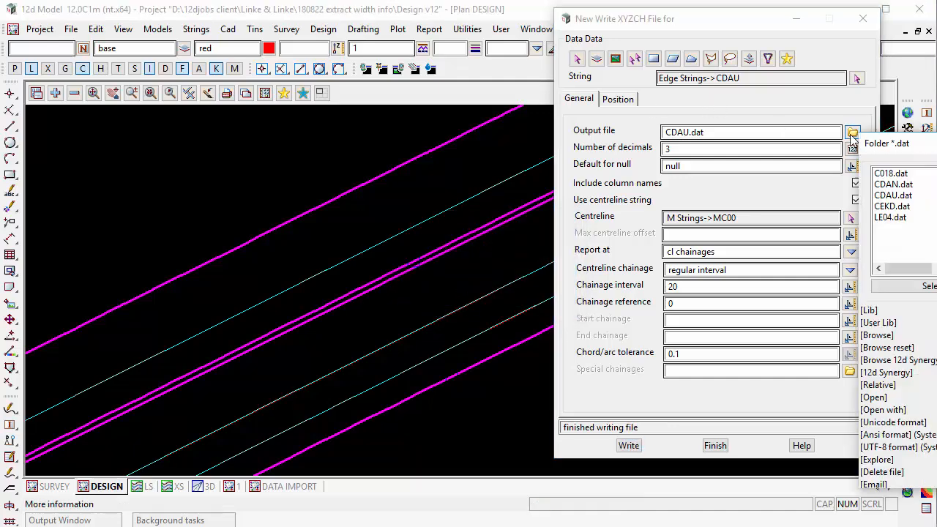
pyautogui.click(873, 397)
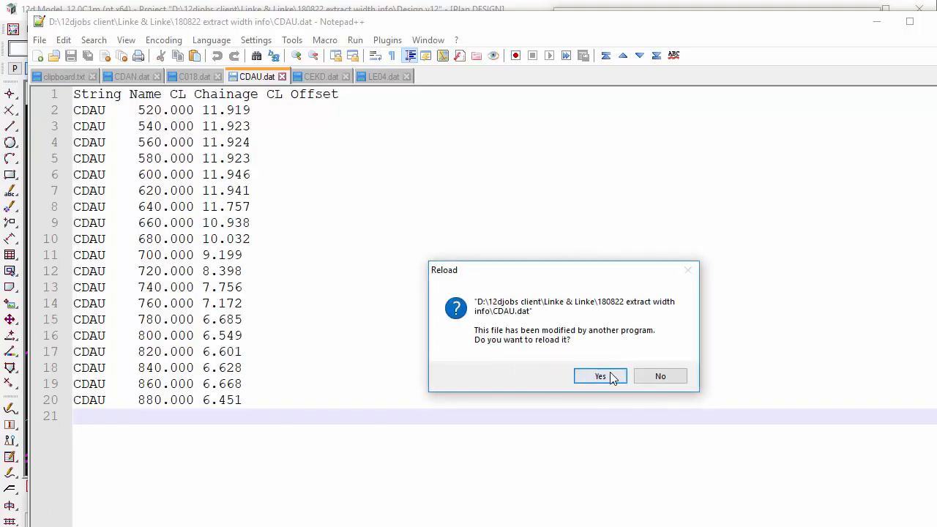
pyautogui.click(600, 376)
pyautogui.moveTo(73, 239); pyautogui.dragTo(103, 464)
pyautogui.click(102, 464)
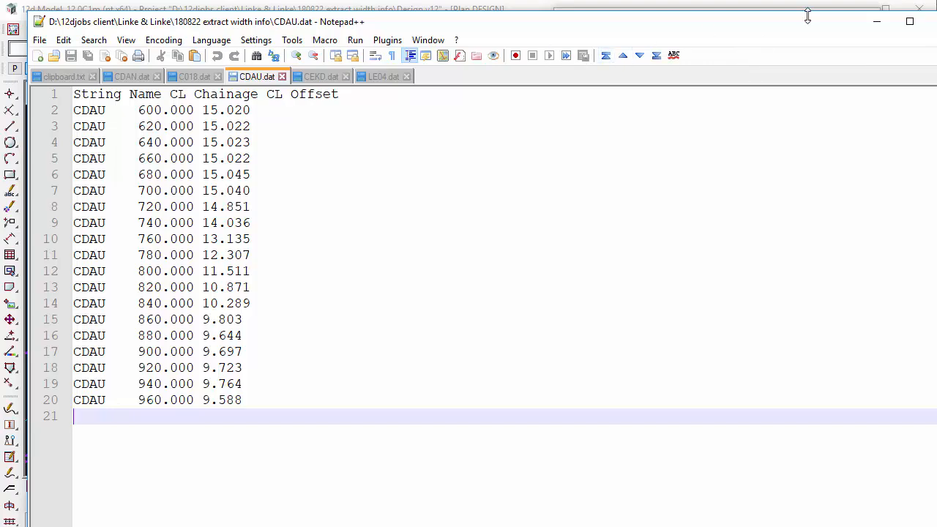
pyautogui.click(877, 21)
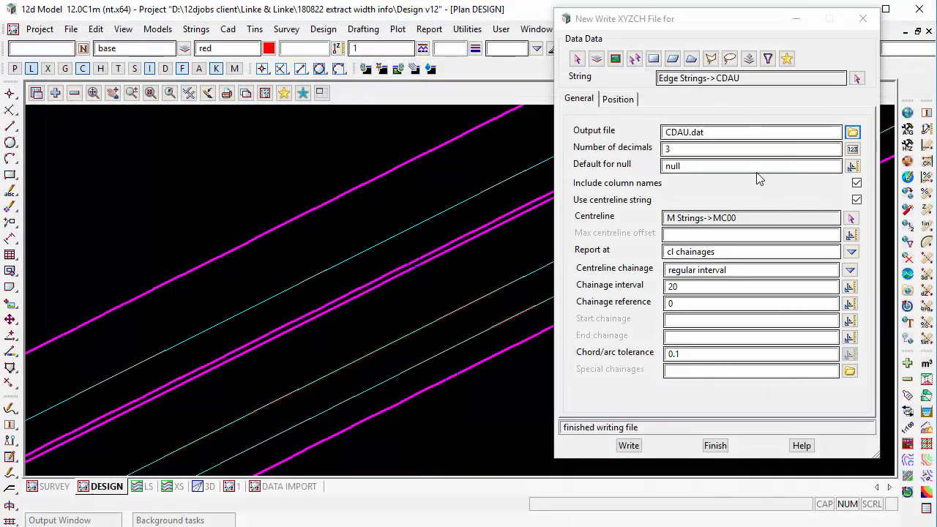
# Inquire on the closed median string C013 and examine how it runs around its rounded end.
pyautogui.press('F2')
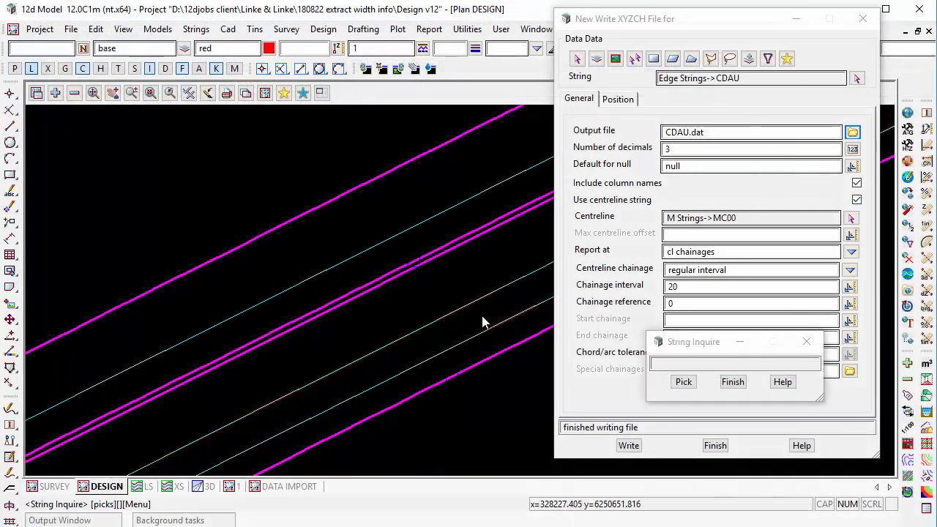
pyautogui.click(448, 259)
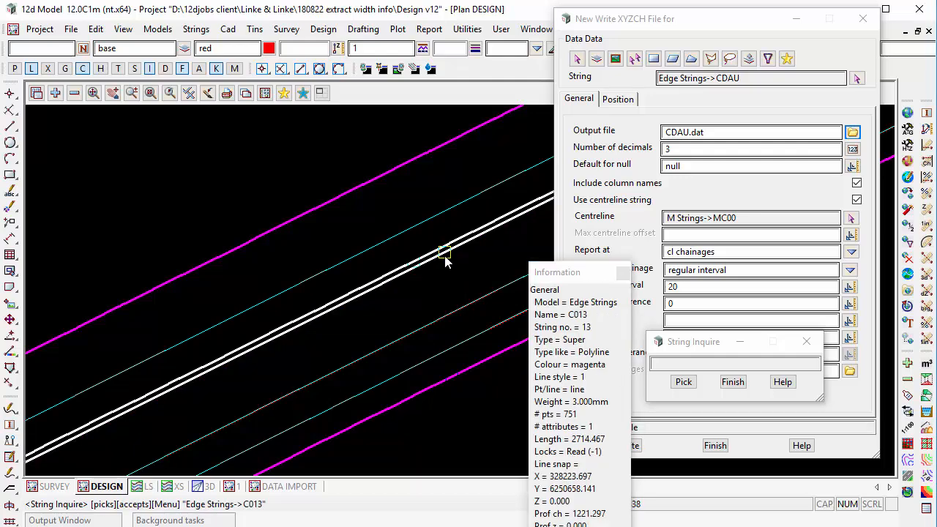
pyautogui.scroll(-3, 446, 257)
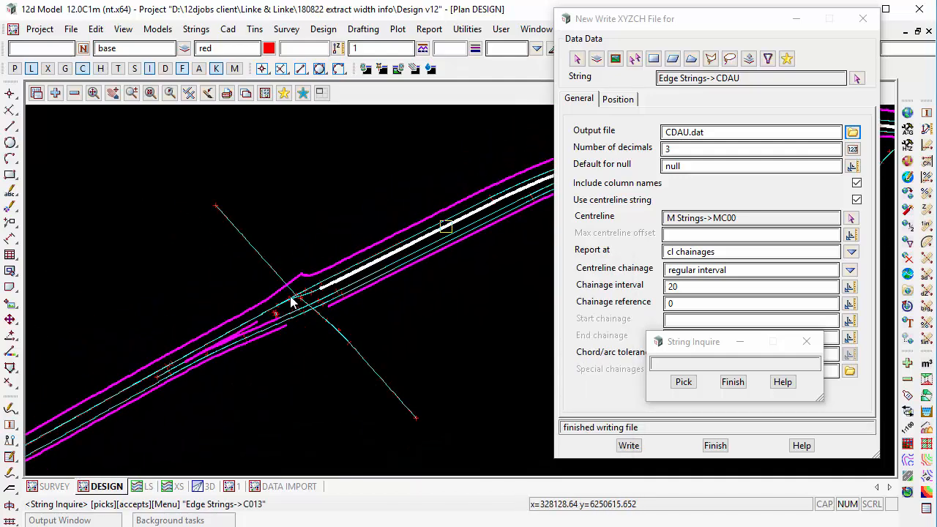
pyautogui.scroll(5, 293, 302)
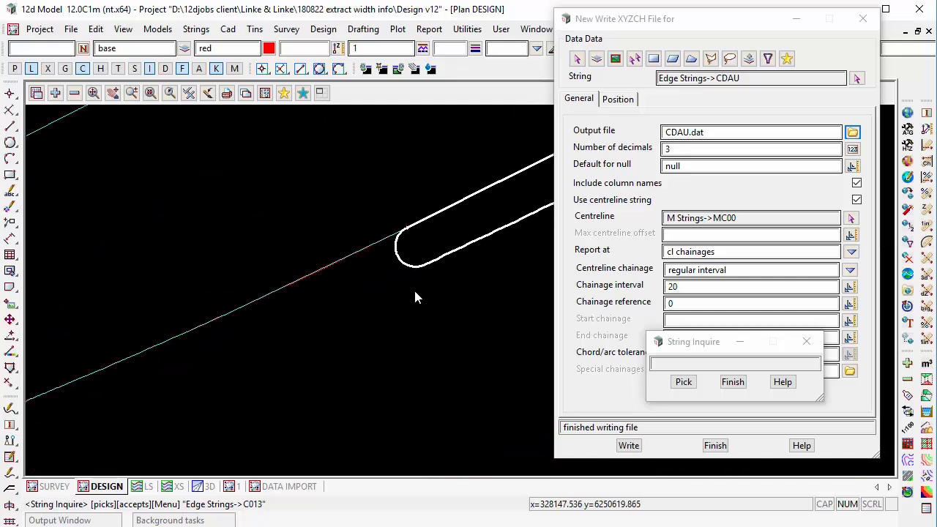
pyautogui.click(733, 381)
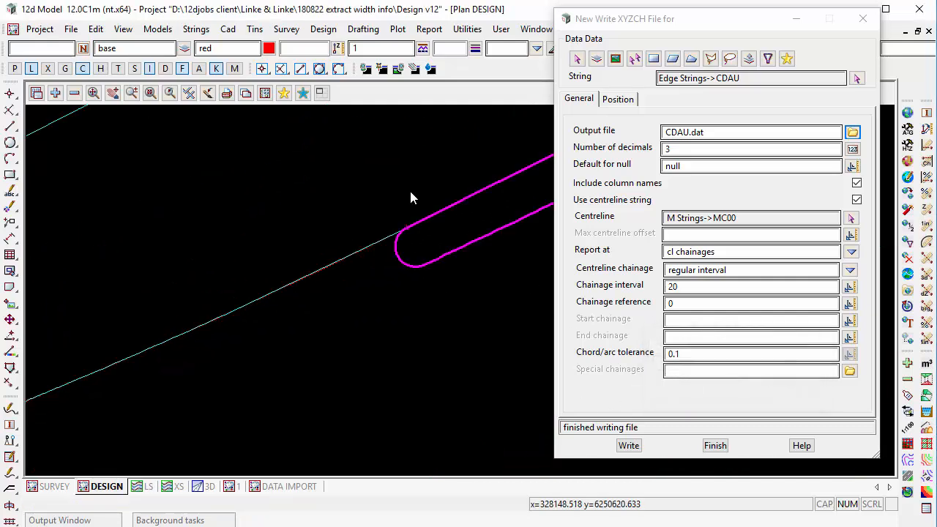
# Split the closed median string C013 at its rounded end.
pyautogui.click(11, 368)
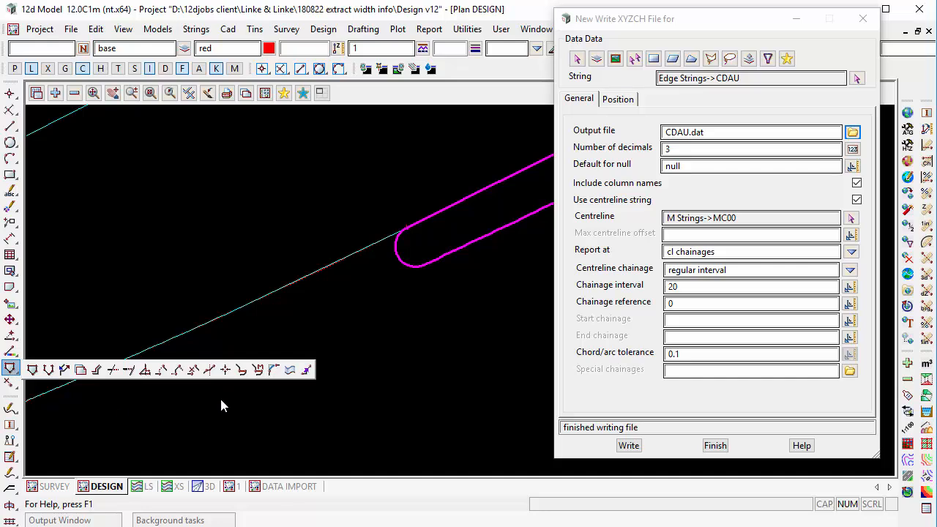
pyautogui.click(209, 370)
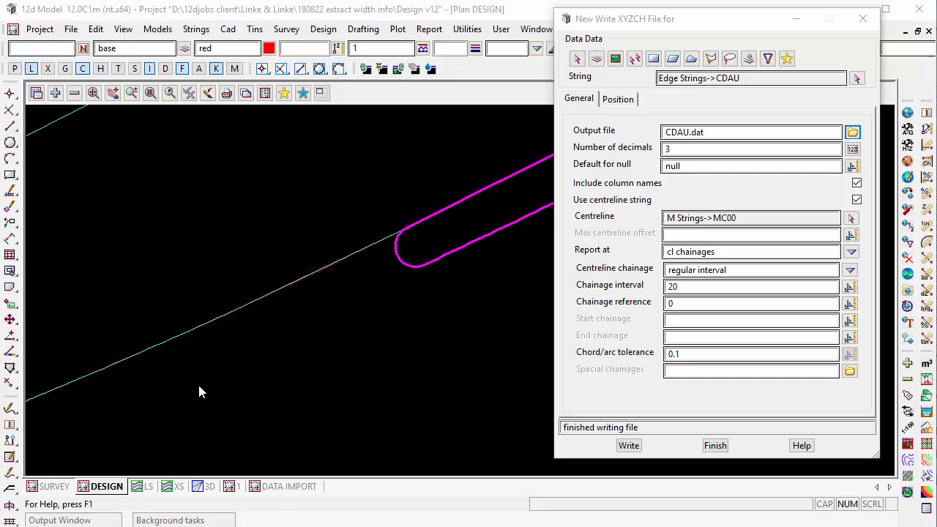
pyautogui.click(489, 252)
pyautogui.middleClick(489, 252)
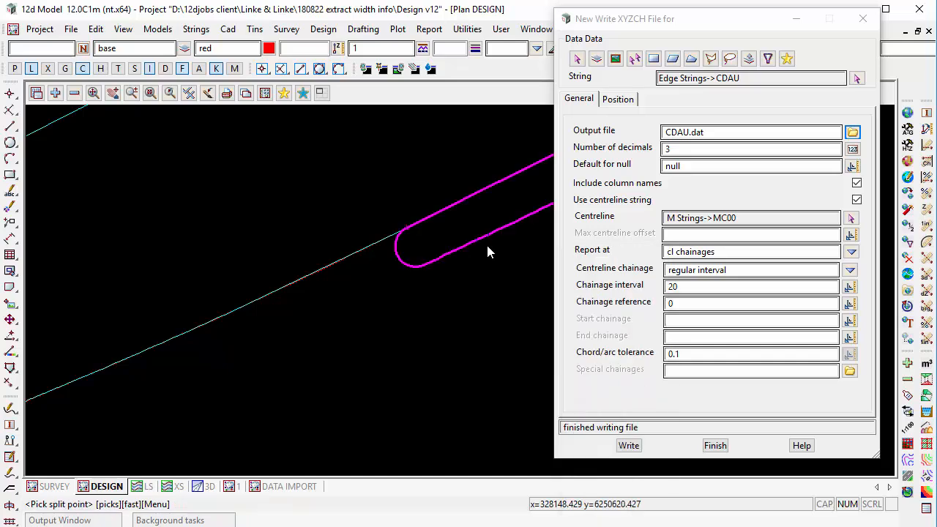
pyautogui.click(328, 303)
pyautogui.middleClick(329, 307)
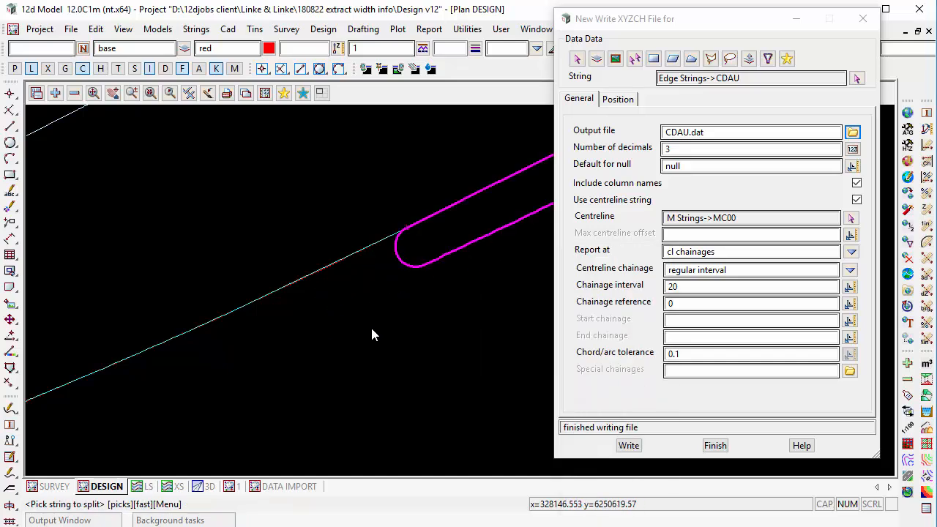
# Inquire on the split median string at its rounded end to check the extent of the separated part.
pyautogui.press('F2')
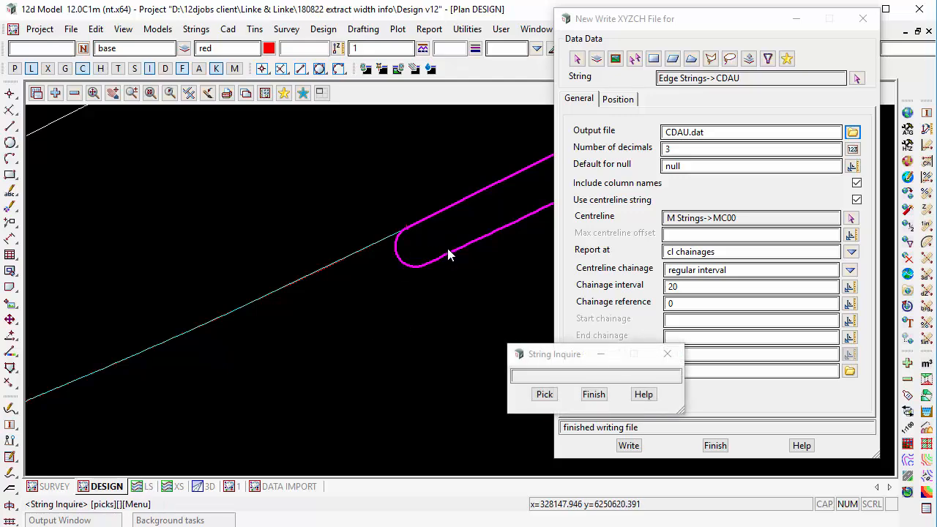
pyautogui.click(449, 250)
pyautogui.middleClick(446, 251)
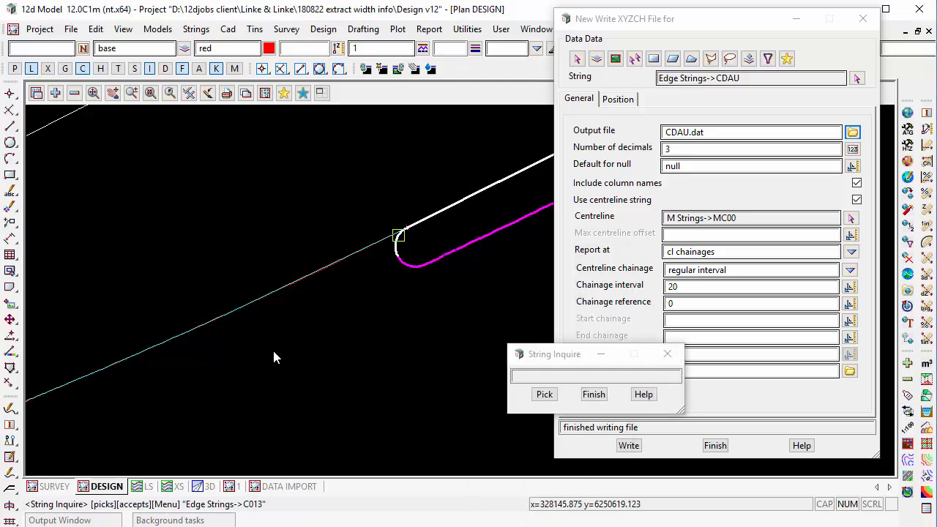
pyautogui.click(542, 394)
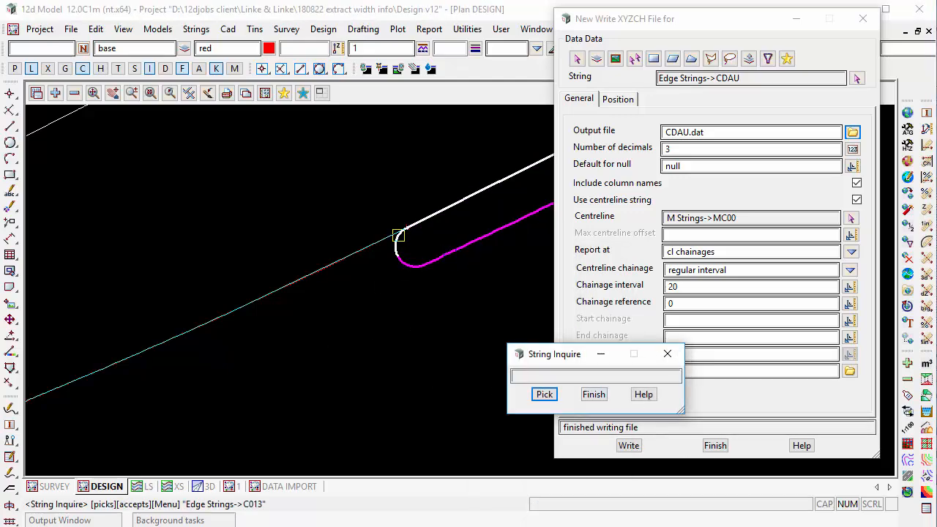